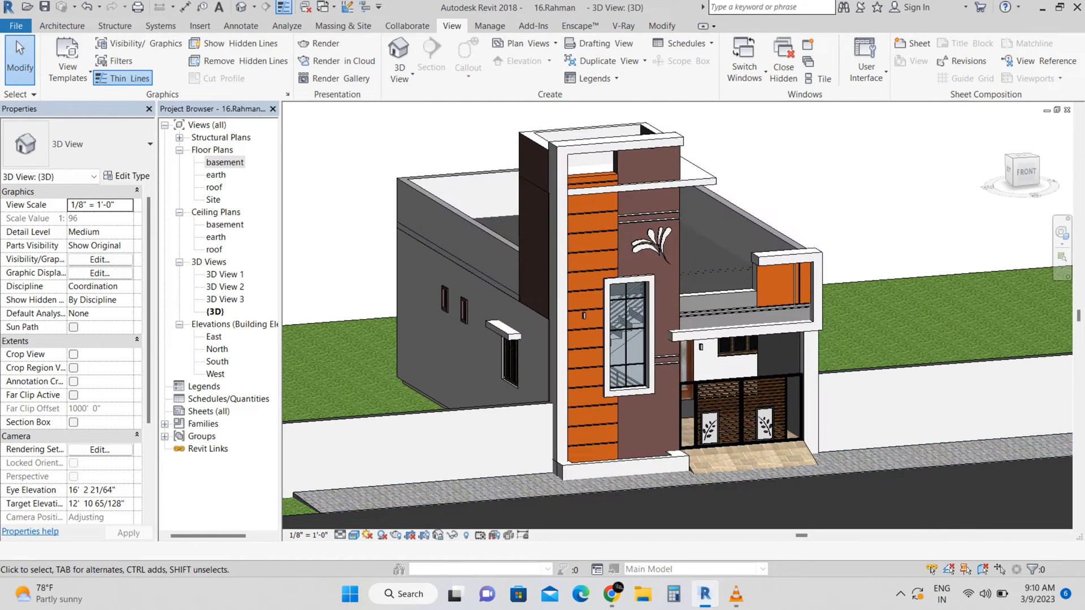
Open the basement floor plan view from the 3D view
{"action": "scroll", "coordinate": [392, 341], "scroll_direction": "down", "scroll_amount": 4}
{"action": "scroll", "coordinate": [589, 262], "scroll_direction": "up", "scroll_amount": 3}
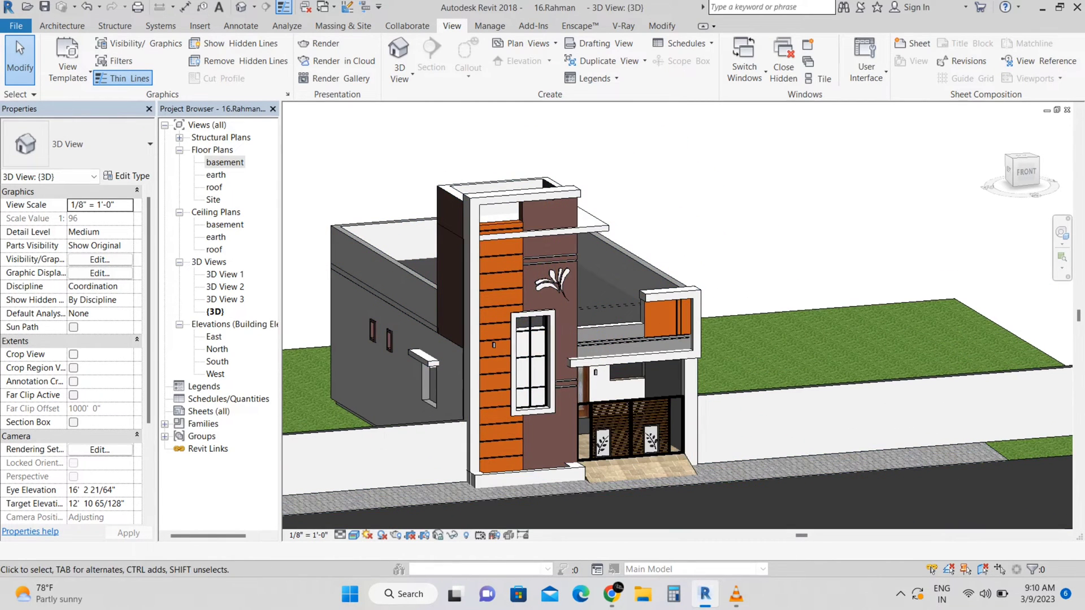
{"action": "middle_click_drag", "start_coordinate": [589, 339], "coordinate": [645, 342], "text": "shift"}
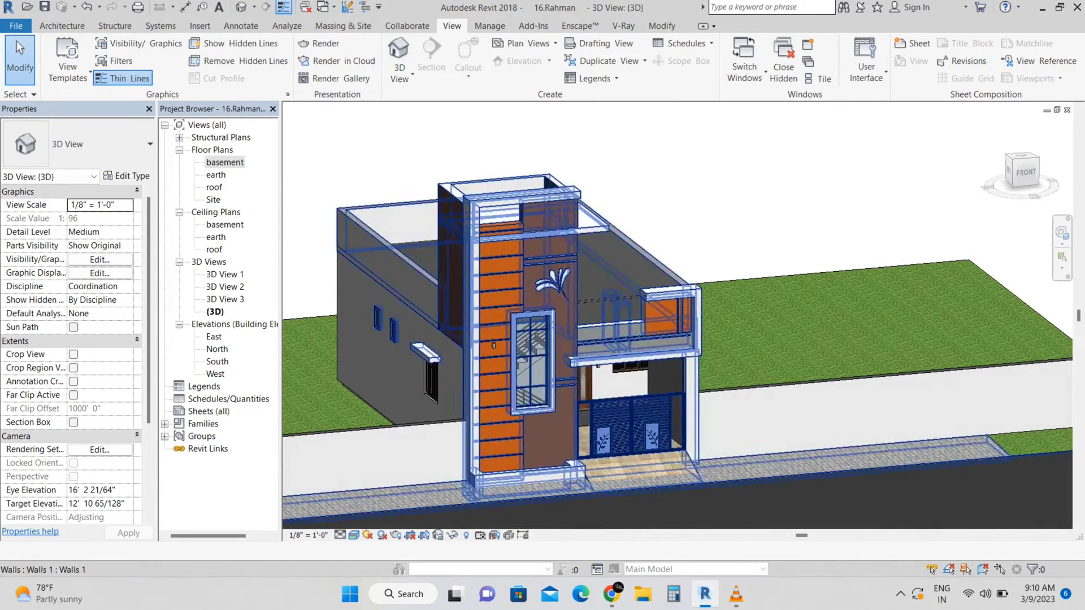
{"action": "double_click", "coordinate": [225, 162]}
{"action": "scroll", "coordinate": [590, 396], "scroll_direction": "up", "scroll_amount": 4}
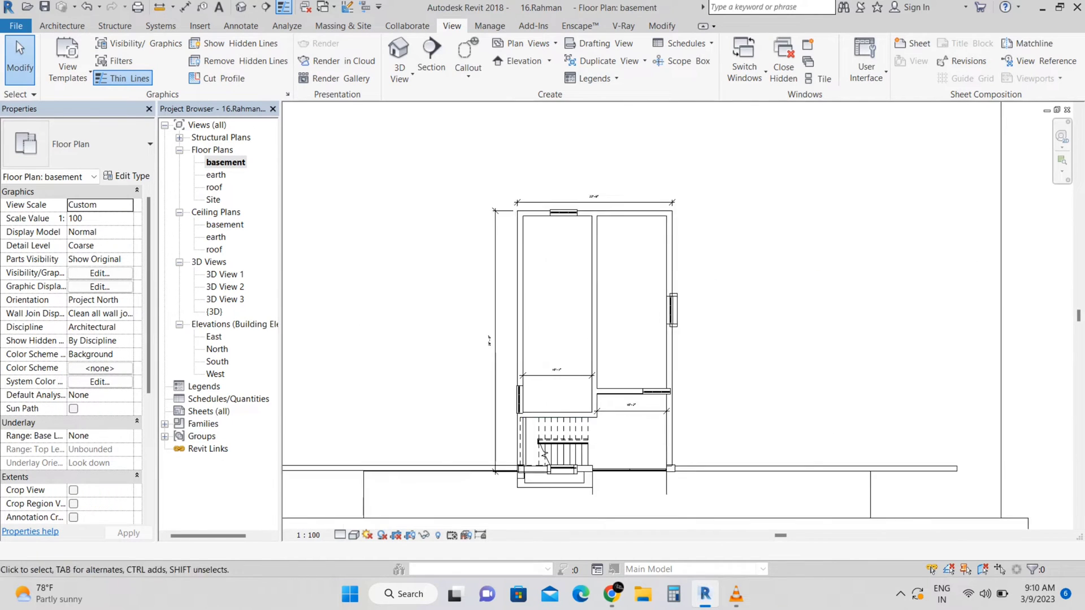
{"action": "middle_click_drag", "start_coordinate": [691, 185], "coordinate": [660, 173]}
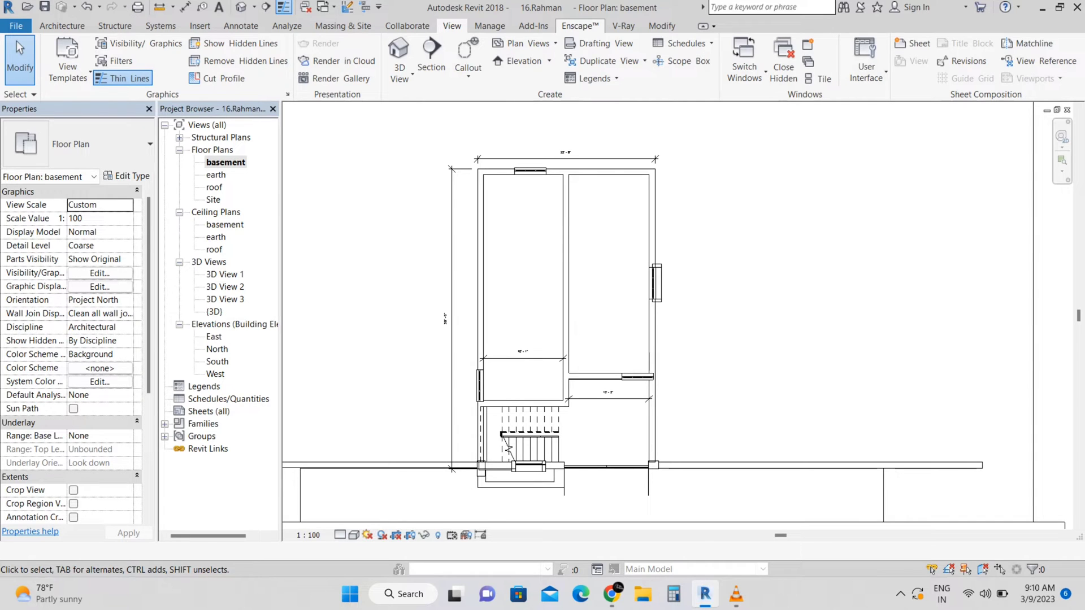
Open the Enscape Asset Library and filter the Vegetation category by the Flower tag
{"action": "left_click", "coordinate": [580, 26]}
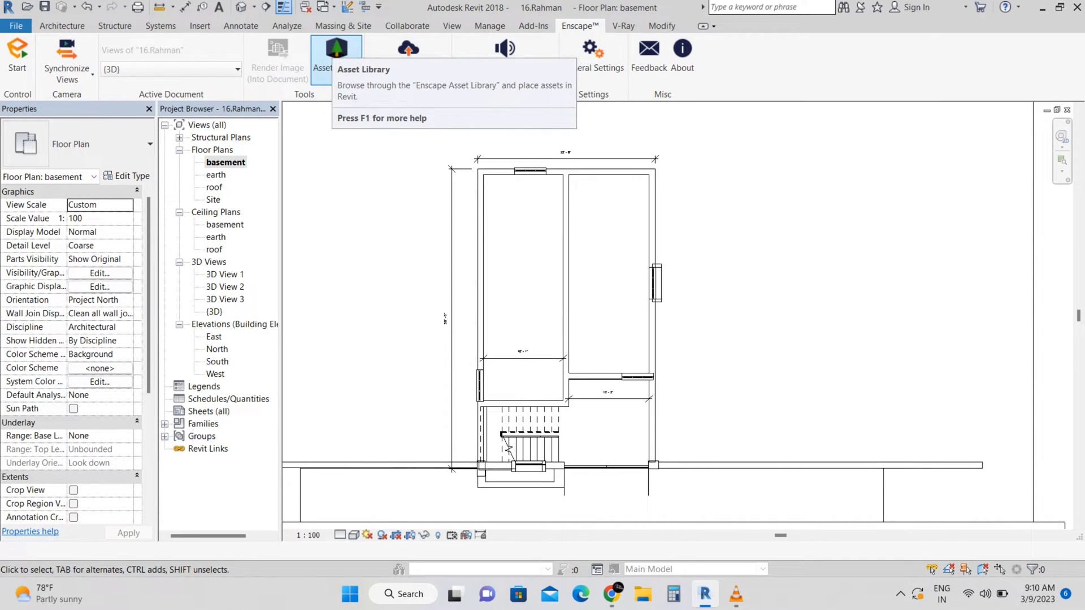
{"action": "left_click", "coordinate": [336, 54]}
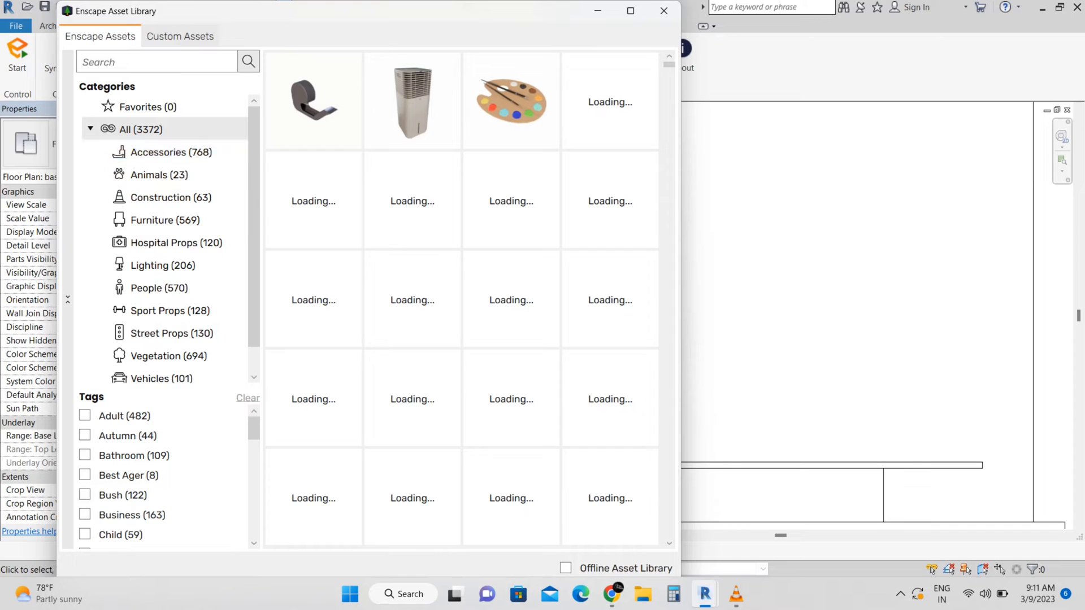
{"action": "left_click", "coordinate": [171, 152]}
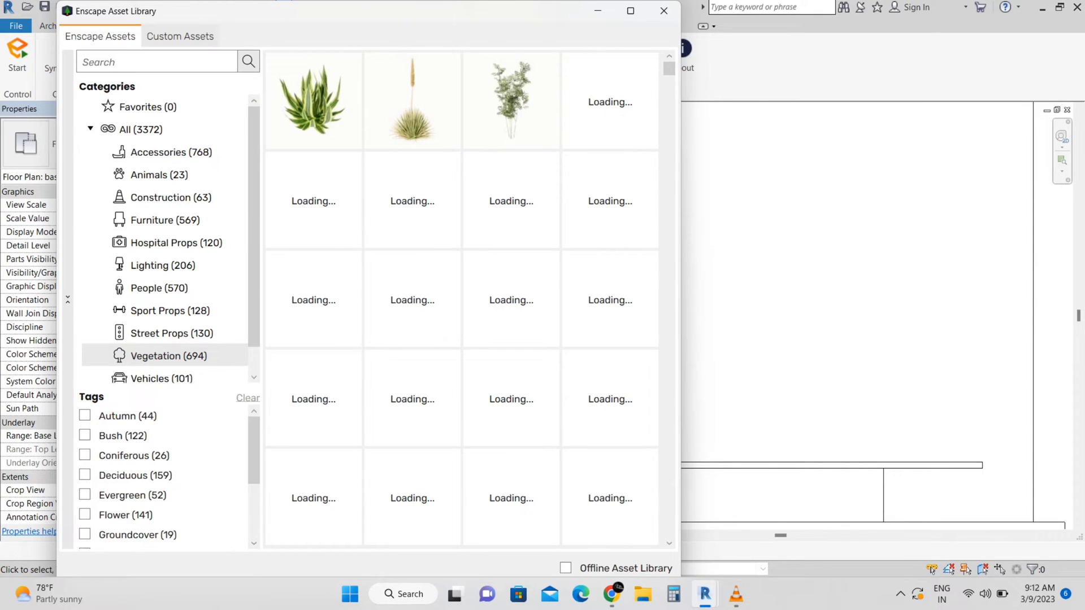
{"action": "mouse_move", "coordinate": [610, 102]}
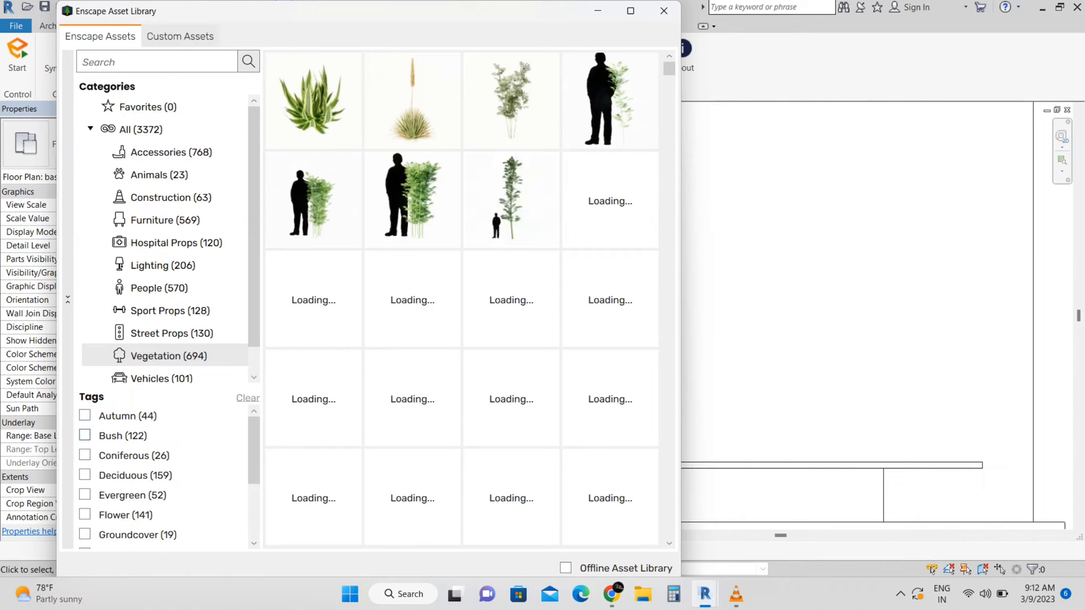
{"action": "scroll", "coordinate": [85, 436], "scroll_direction": "down", "scroll_amount": 1}
{"action": "left_click", "coordinate": [85, 480]}
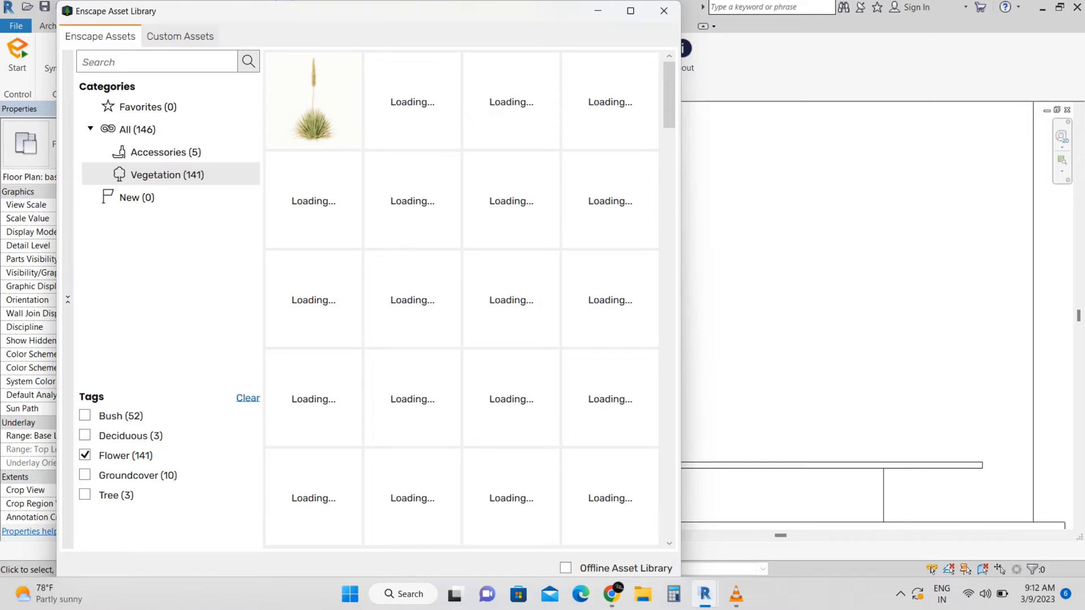
Place a Bush 106 Kangaroo Paw flower bush beside the front entrance steps in the basement plan
{"action": "mouse_move", "coordinate": [669, 95]}
{"action": "left_mouse_down"}
{"action": "mouse_move", "coordinate": [669, 505]}
{"action": "mouse_move", "coordinate": [669, 95]}
{"action": "left_mouse_up"}
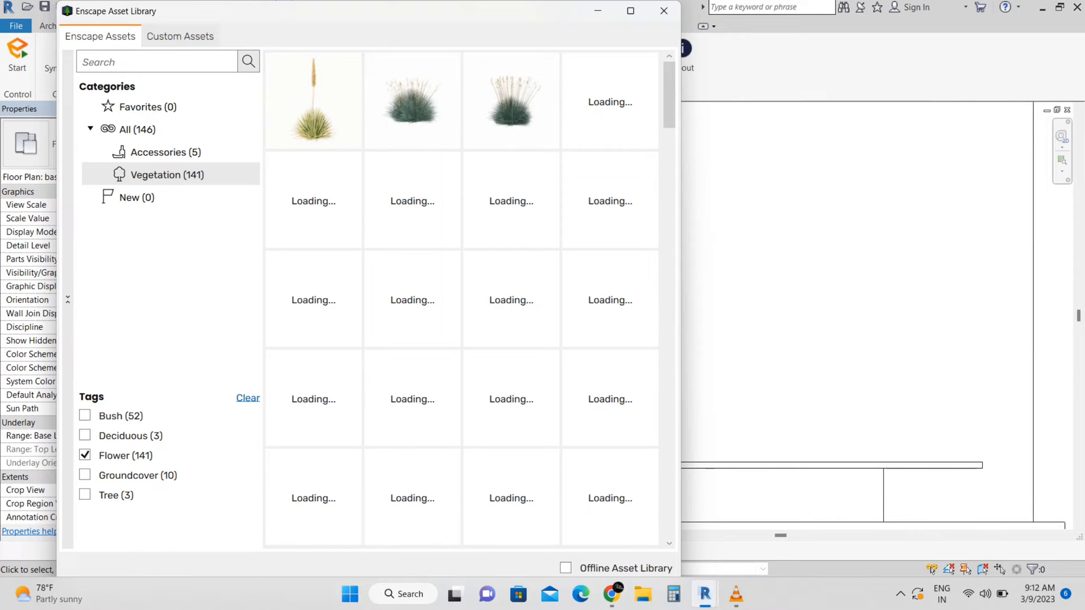
{"action": "left_click_drag", "start_coordinate": [669, 167], "coordinate": [669, 95]}
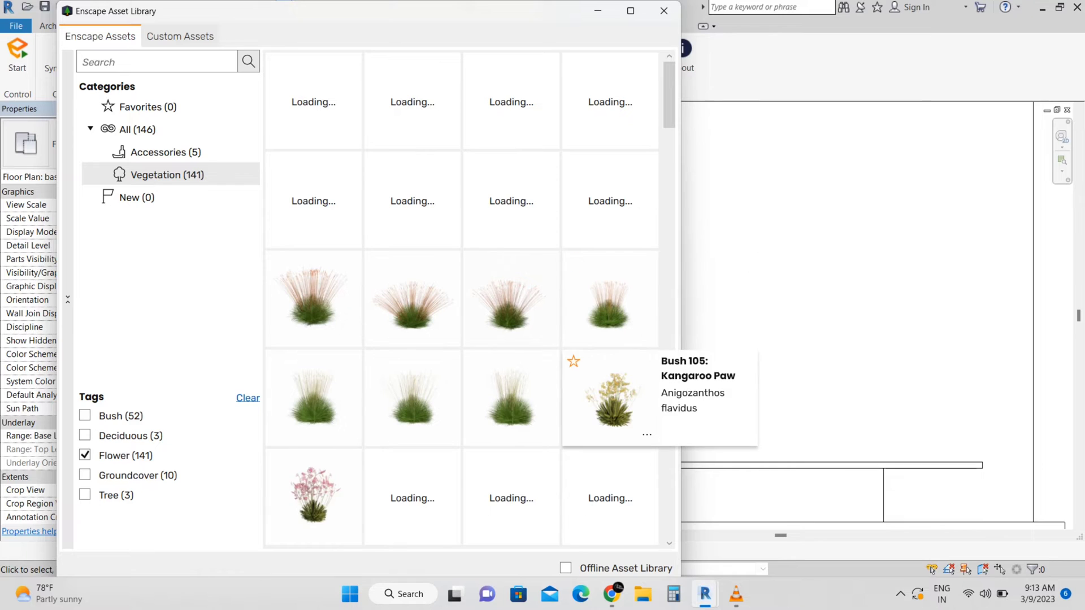
{"action": "left_click", "coordinate": [316, 494]}
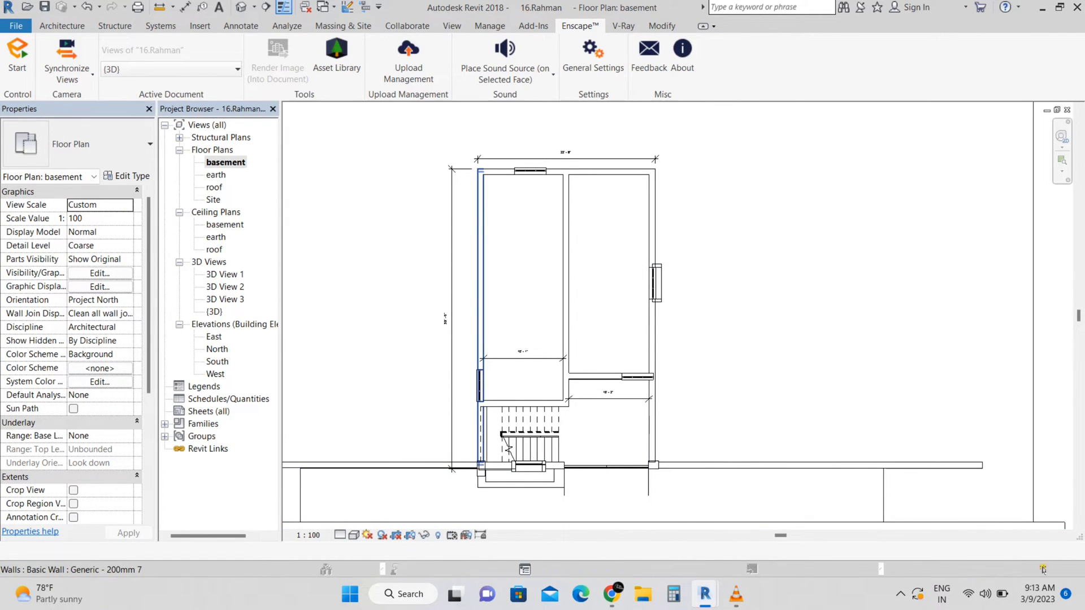
{"action": "scroll", "coordinate": [498, 480], "scroll_direction": "up", "scroll_amount": 3}
{"action": "scroll", "coordinate": [500, 484], "scroll_direction": "up", "scroll_amount": 2}
{"action": "middle_click_drag", "start_coordinate": [500, 484], "coordinate": [494, 453]}
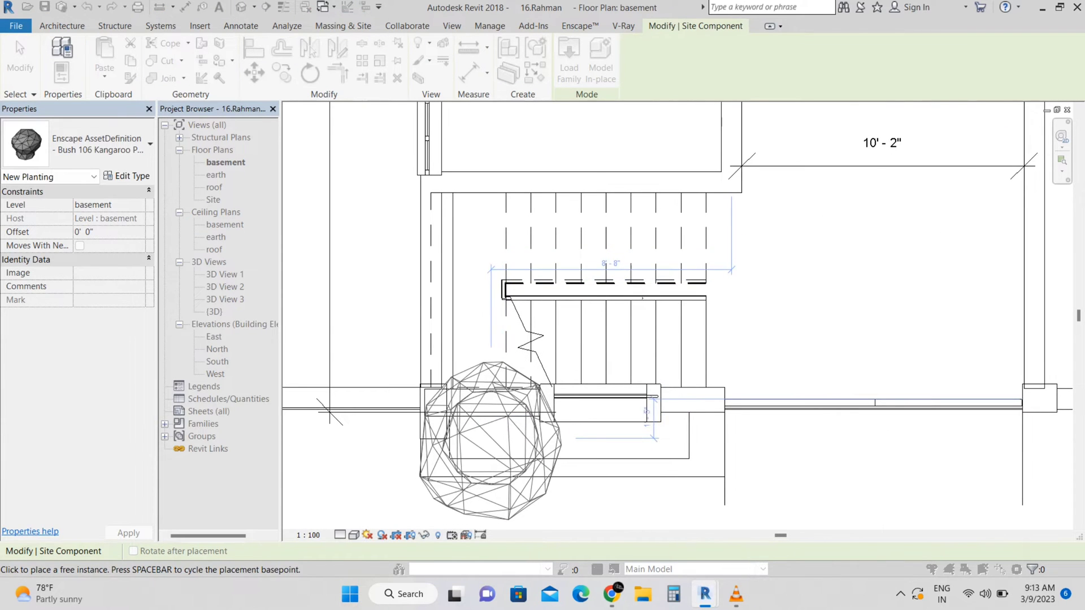
{"action": "left_click", "coordinate": [488, 442]}
{"action": "scroll", "coordinate": [571, 436], "scroll_direction": "down", "scroll_amount": 2}
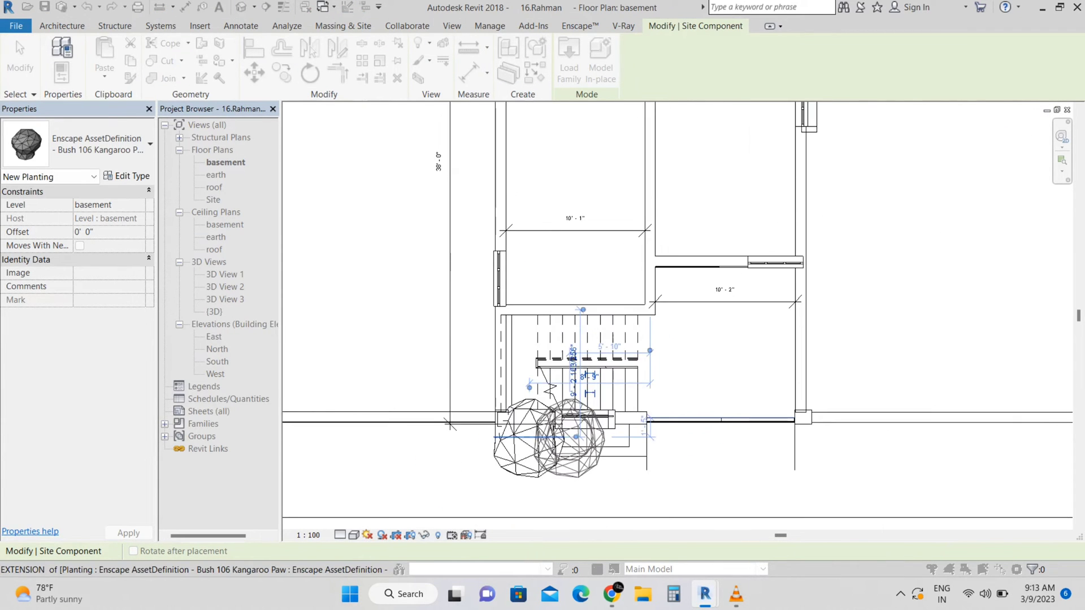
{"action": "key", "text": "Escape"}
{"action": "key", "text": "Escape"}
Place a Bush 117 Lavender next to the front entrance steps
{"action": "scroll", "coordinate": [426, 269], "scroll_direction": "down", "scroll_amount": 5}
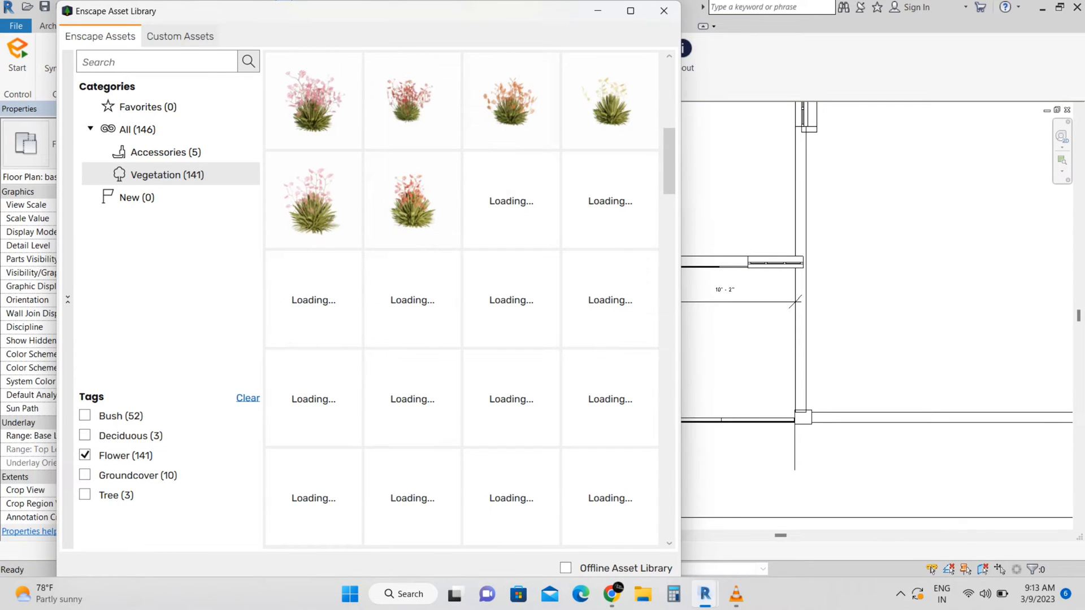
{"action": "scroll", "coordinate": [610, 492], "scroll_direction": "up", "scroll_amount": 3}
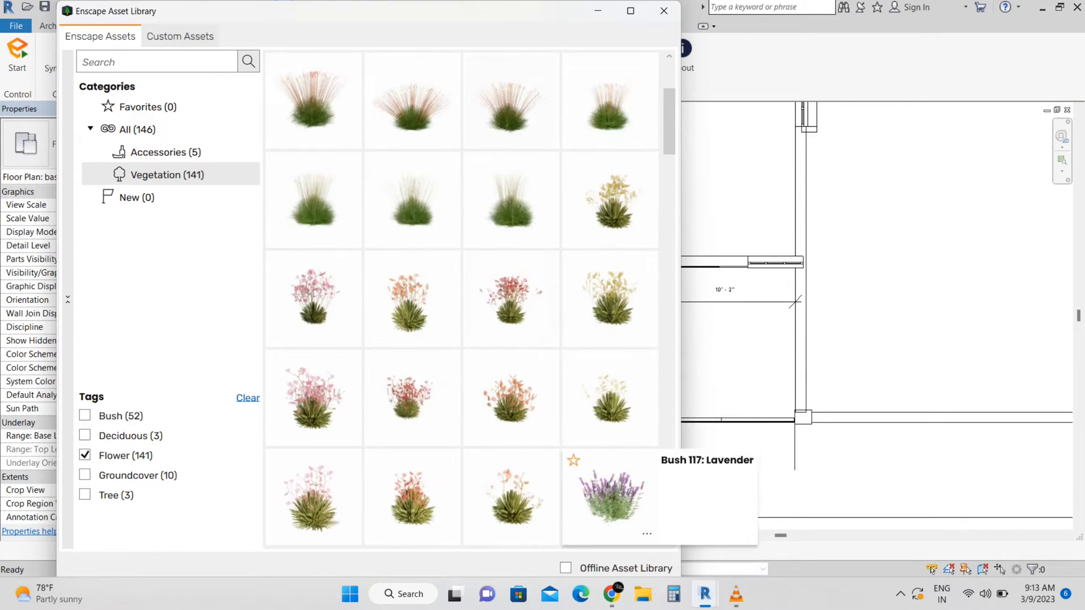
{"action": "left_click", "coordinate": [611, 496]}
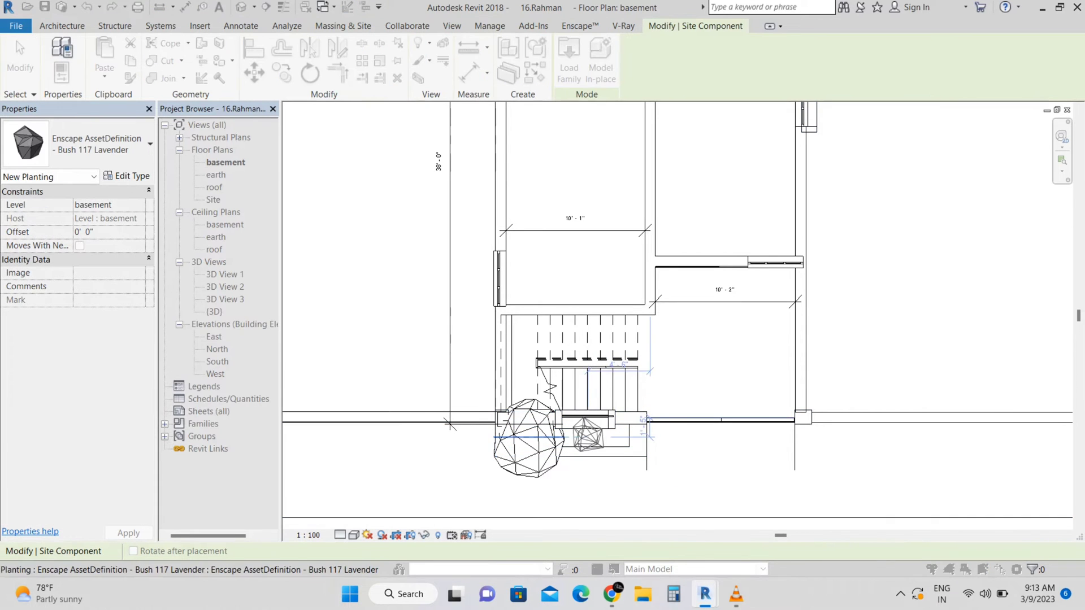
{"action": "key", "text": "Escape"}
{"action": "key", "text": "Escape"}
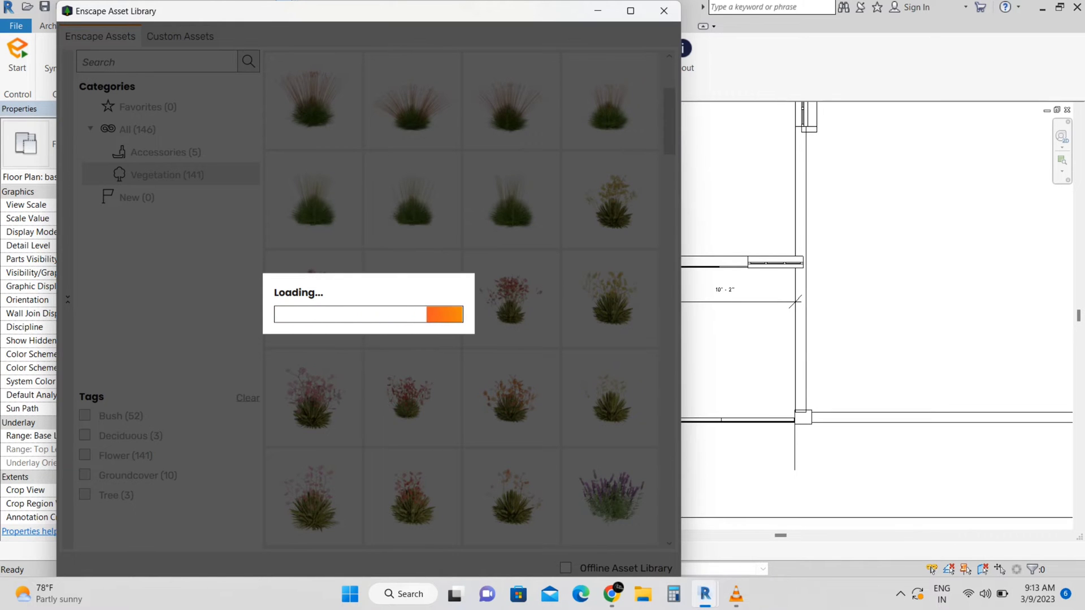
Filter the vegetation assets by the Tree tag and browse the coniferous trees
{"action": "scroll", "coordinate": [85, 514], "scroll_direction": "down", "scroll_amount": 3}
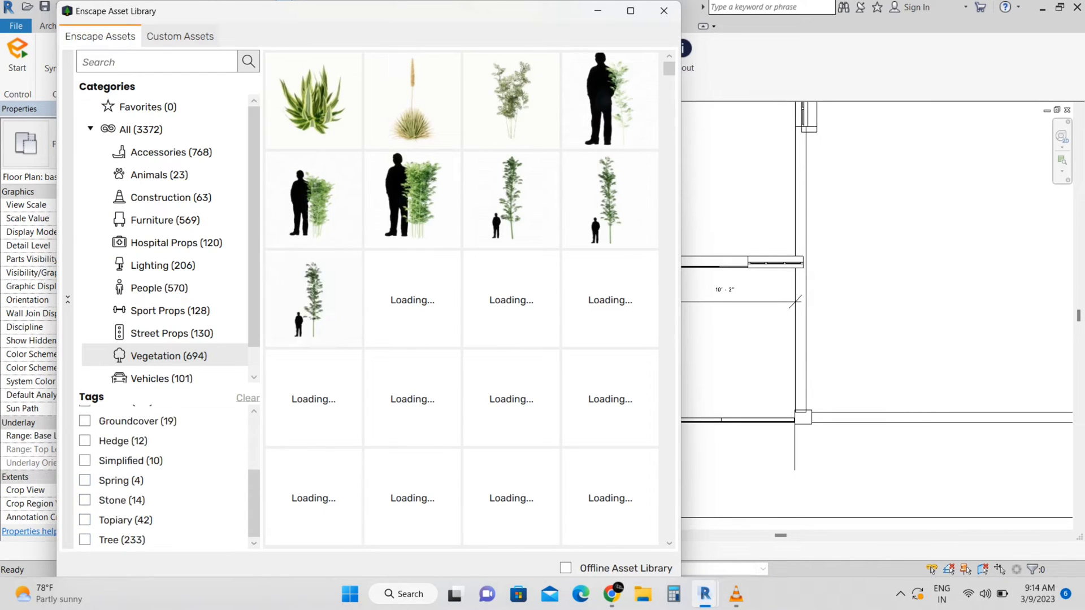
{"action": "left_click", "coordinate": [84, 540]}
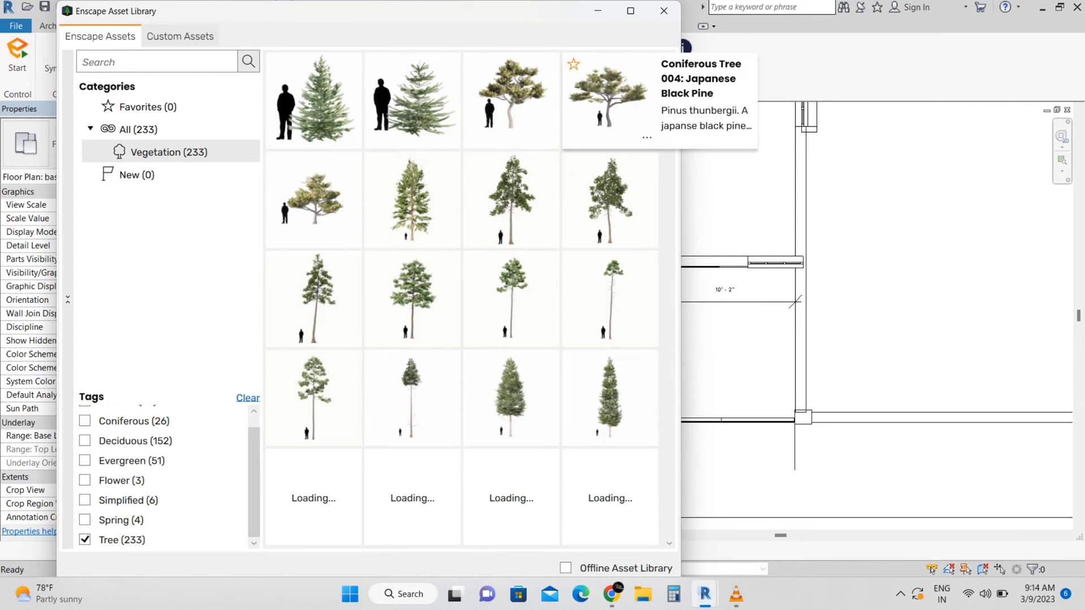
{"action": "scroll", "coordinate": [610, 197], "scroll_direction": "down", "scroll_amount": 1}
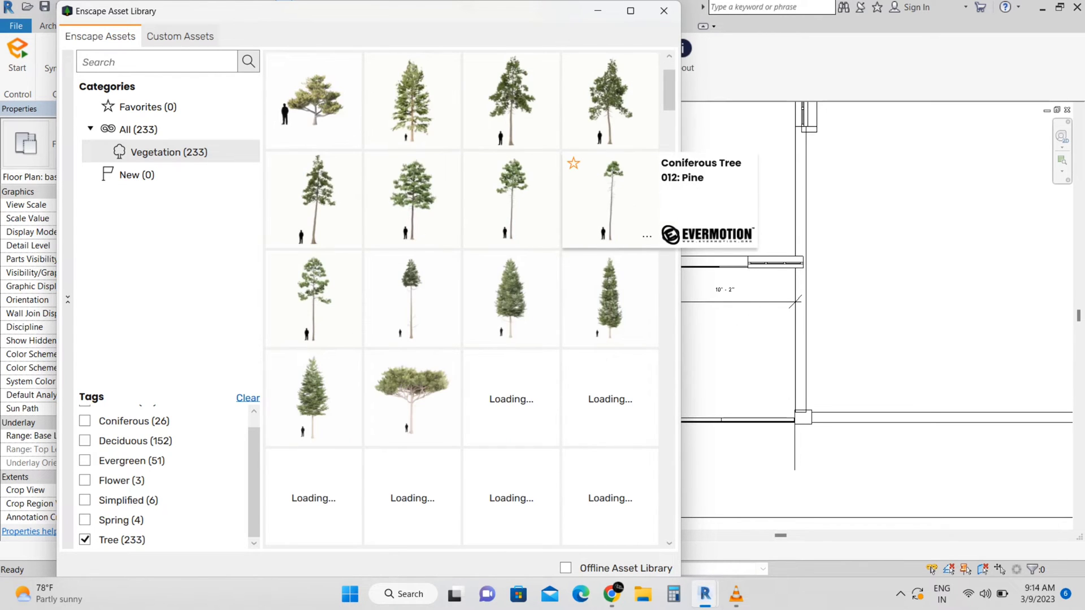
{"action": "scroll", "coordinate": [511, 300], "scroll_direction": "down", "scroll_amount": 2}
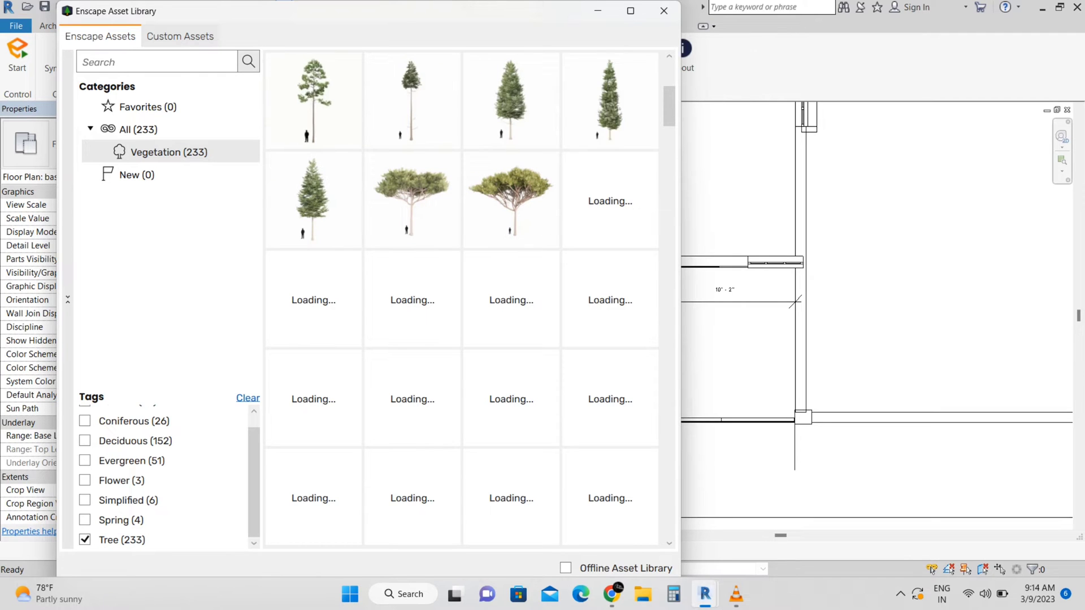
{"action": "left_click", "coordinate": [598, 10]}
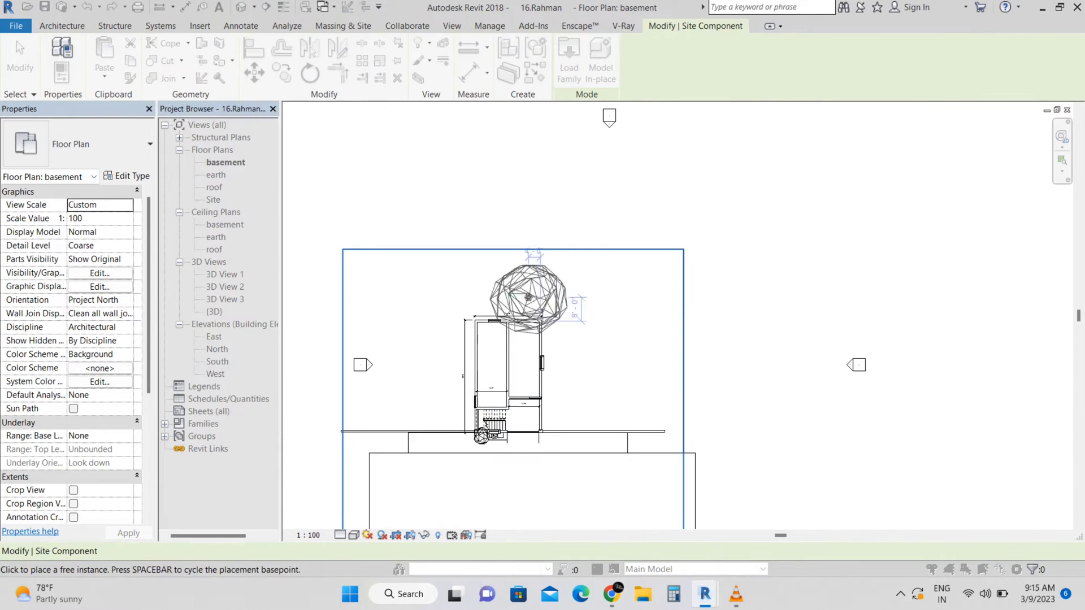
Place four Coniferous Tree 015 Spruce trees around the rear and sides of the house
{"action": "left_click", "coordinate": [581, 345]}
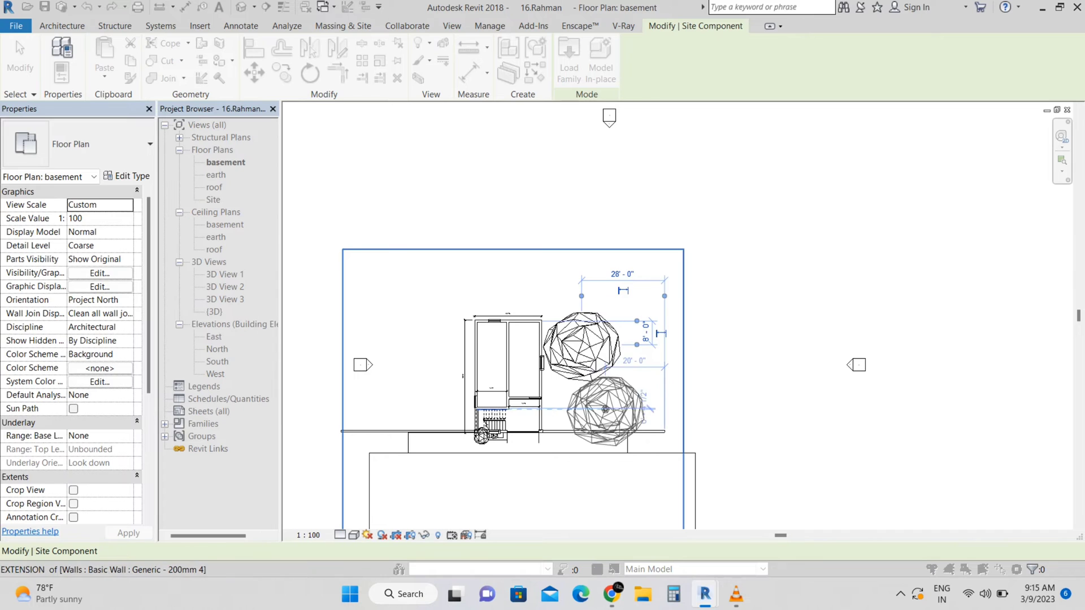
{"action": "left_click", "coordinate": [617, 380]}
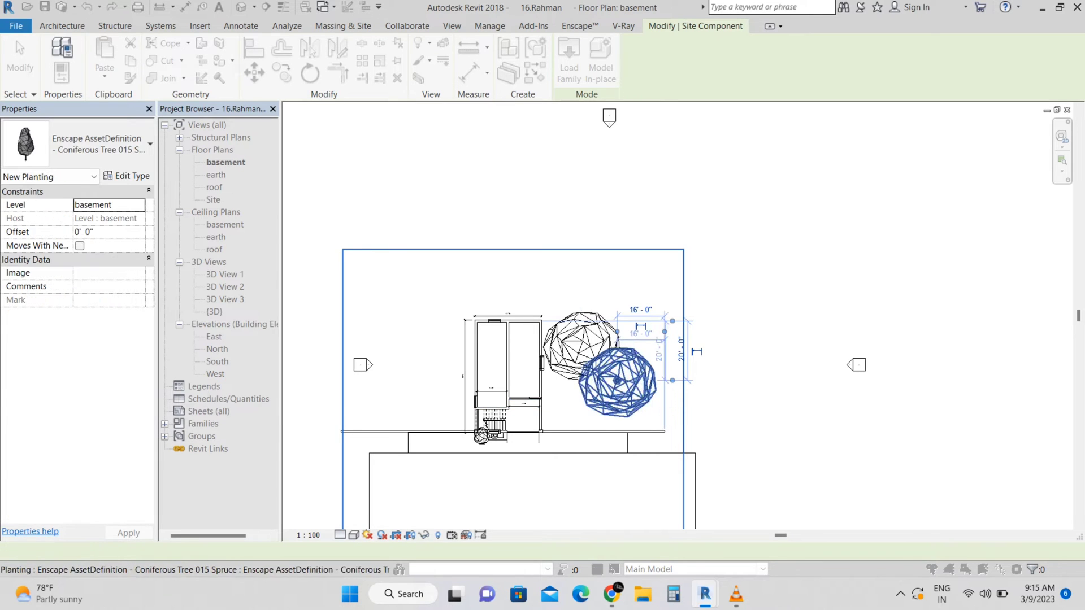
{"action": "left_click", "coordinate": [507, 286]}
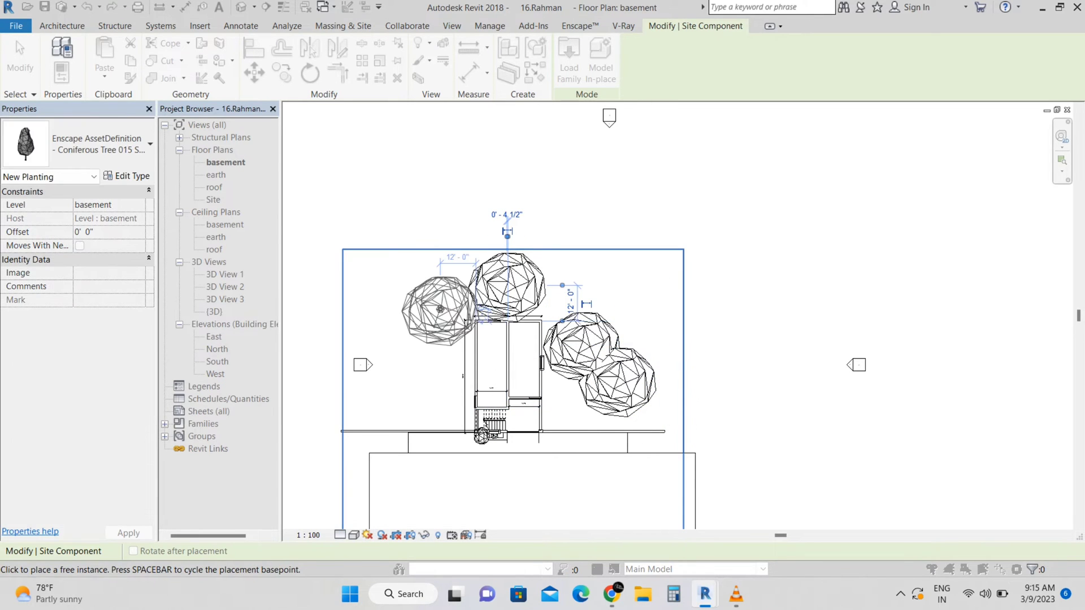
{"action": "left_click", "coordinate": [440, 320]}
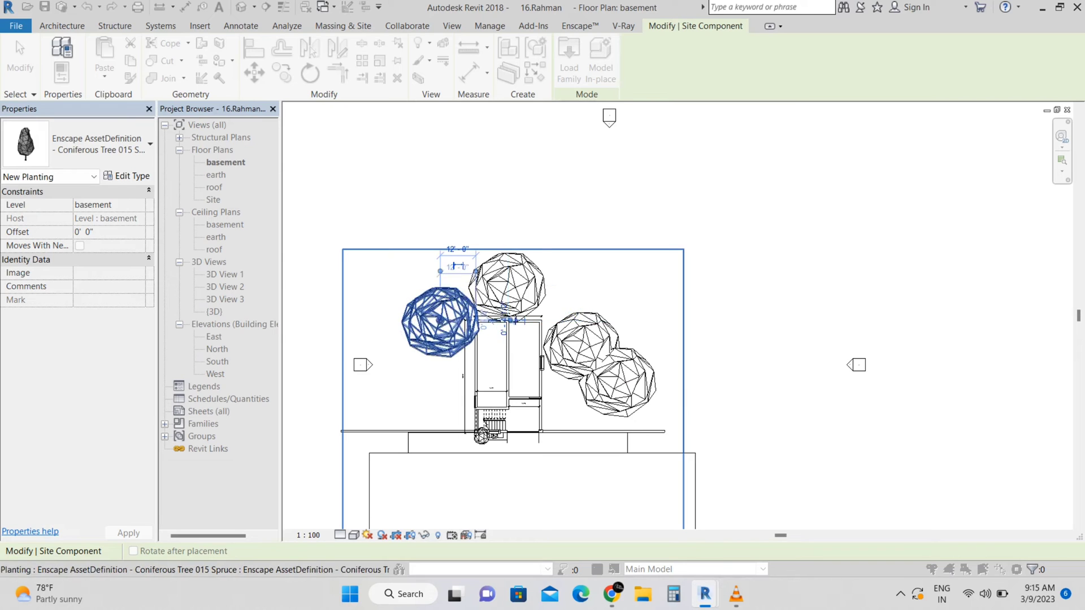
{"action": "key", "text": "Escape"}
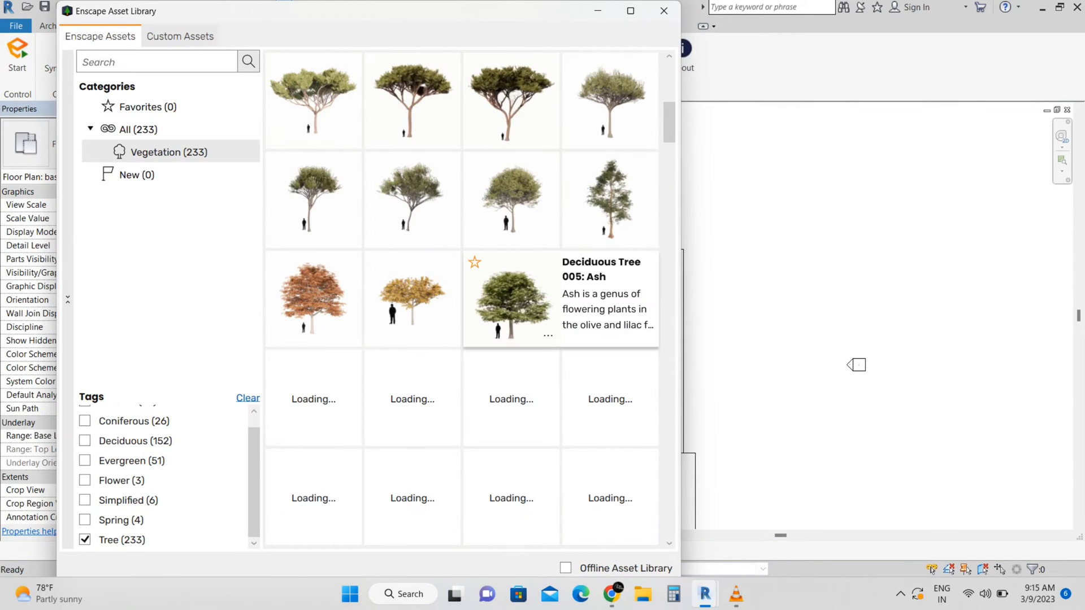
Place two Deciduous Tree 005 Ash trees on either side of the front of the house
{"action": "key", "text": "Escape"}
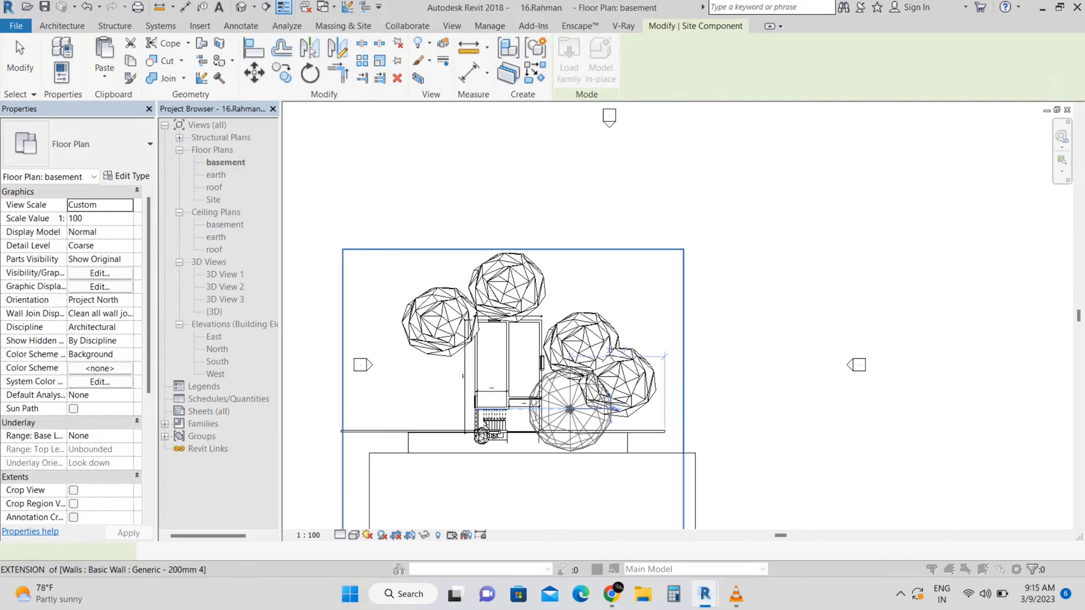
{"action": "left_click", "coordinate": [570, 410]}
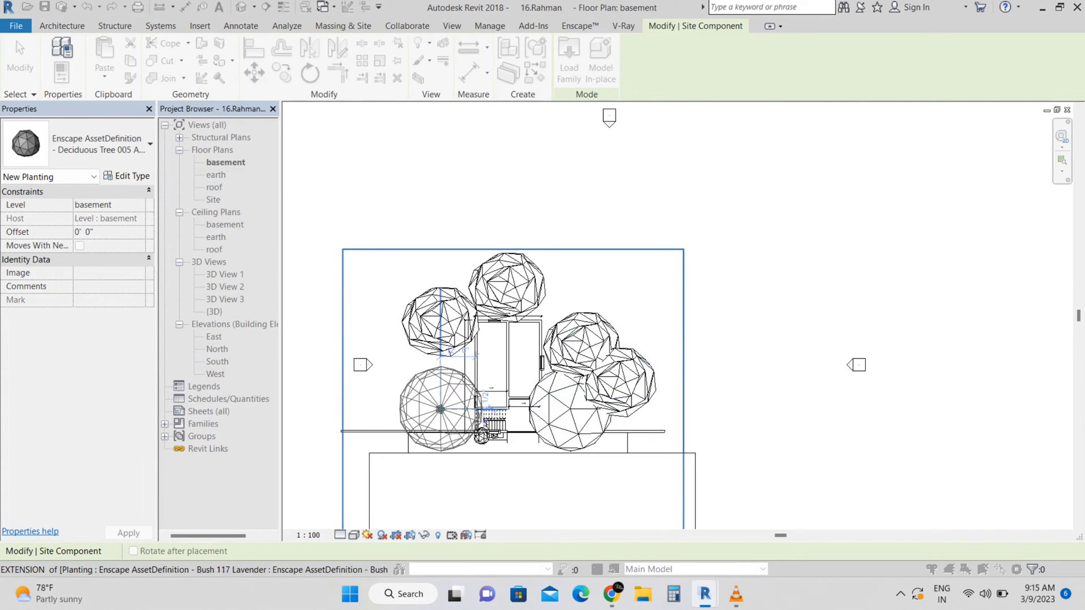
{"action": "left_click", "coordinate": [440, 409]}
{"action": "key", "text": "Escape"}
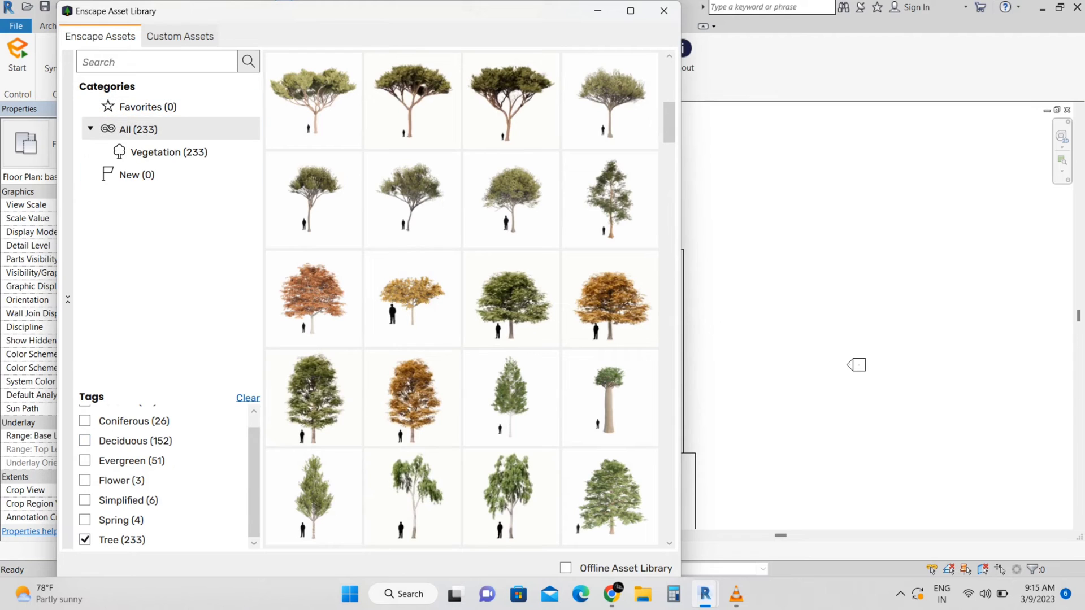
Clear the Tree tag and place a Car 004 on the road in front of the house
{"action": "left_click", "coordinate": [85, 540]}
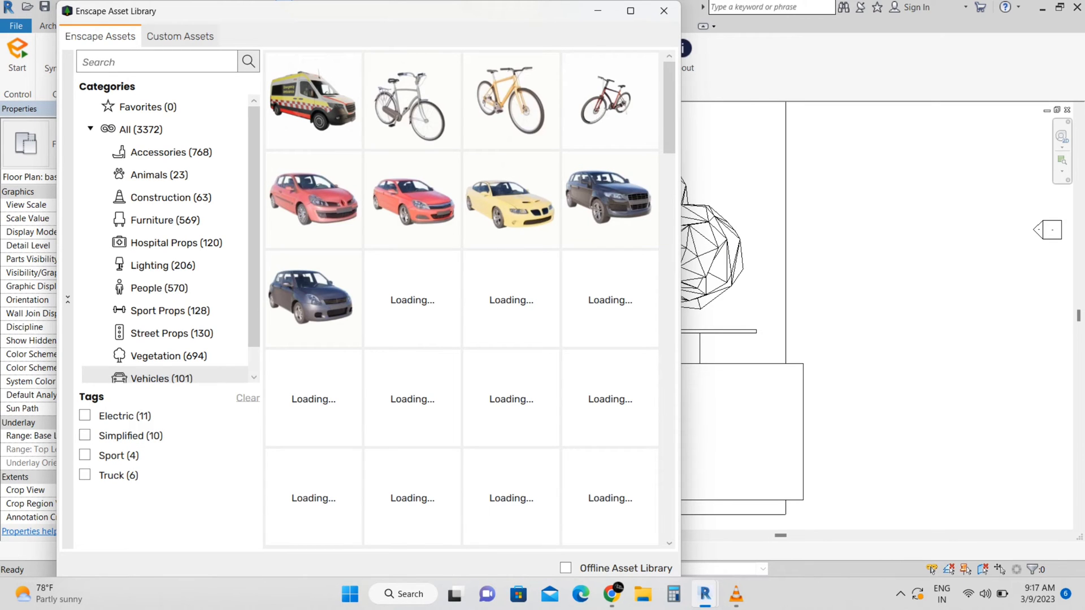
{"action": "left_click", "coordinate": [615, 199]}
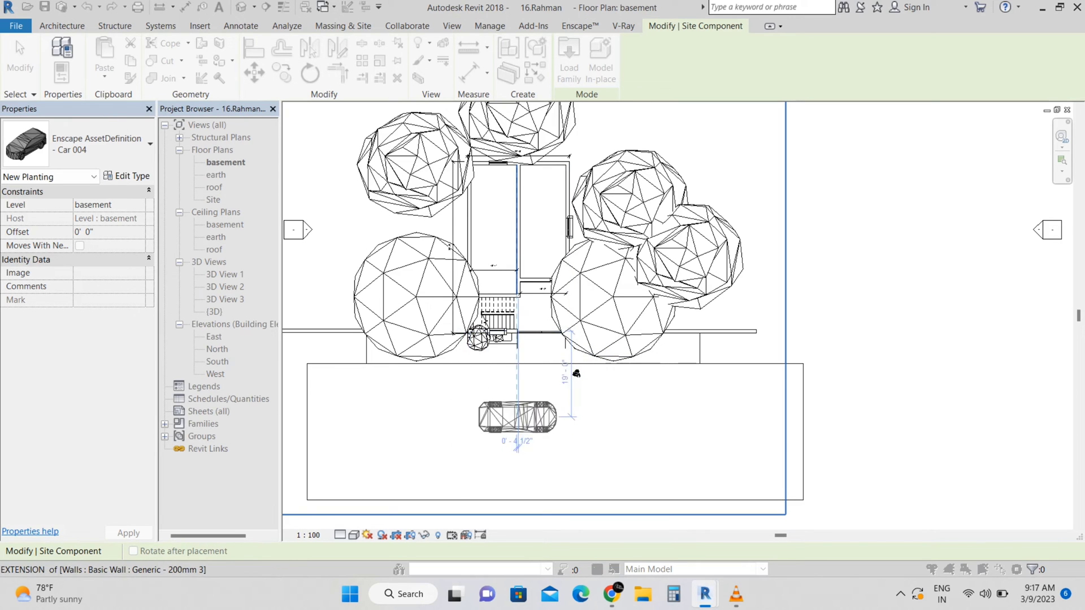
{"action": "key", "text": "Escape"}
Switch to the default 3D view to review the placed trees, bushes and car
{"action": "left_click", "coordinate": [669, 12]}
{"action": "left_click", "coordinate": [452, 26]}
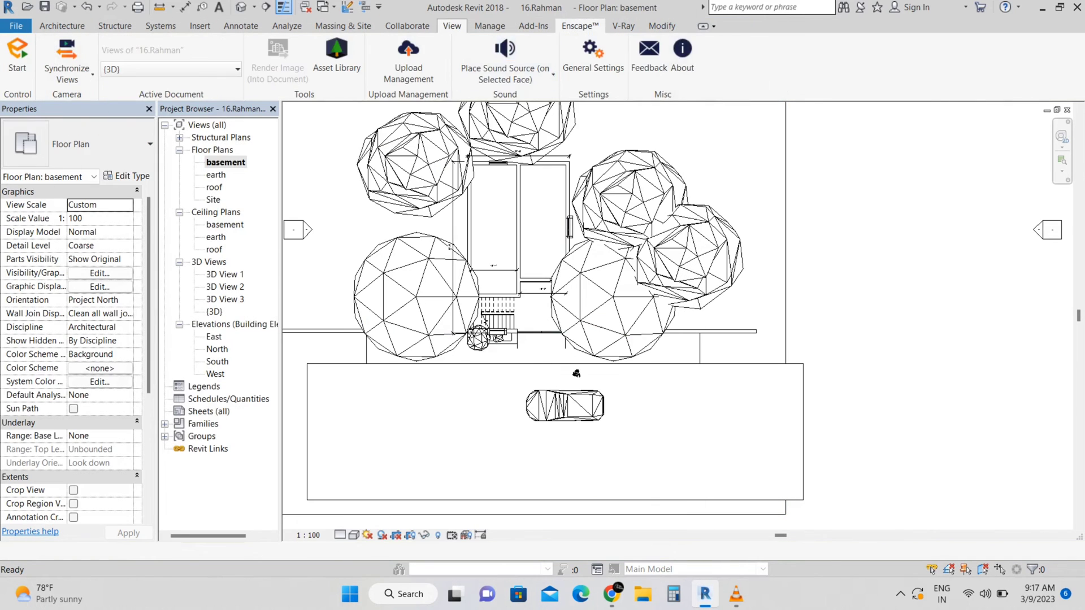
{"action": "left_click", "coordinate": [399, 50]}
{"action": "scroll", "coordinate": [713, 381], "scroll_direction": "down", "scroll_amount": 5}
{"action": "left_click", "coordinate": [769, 283]}
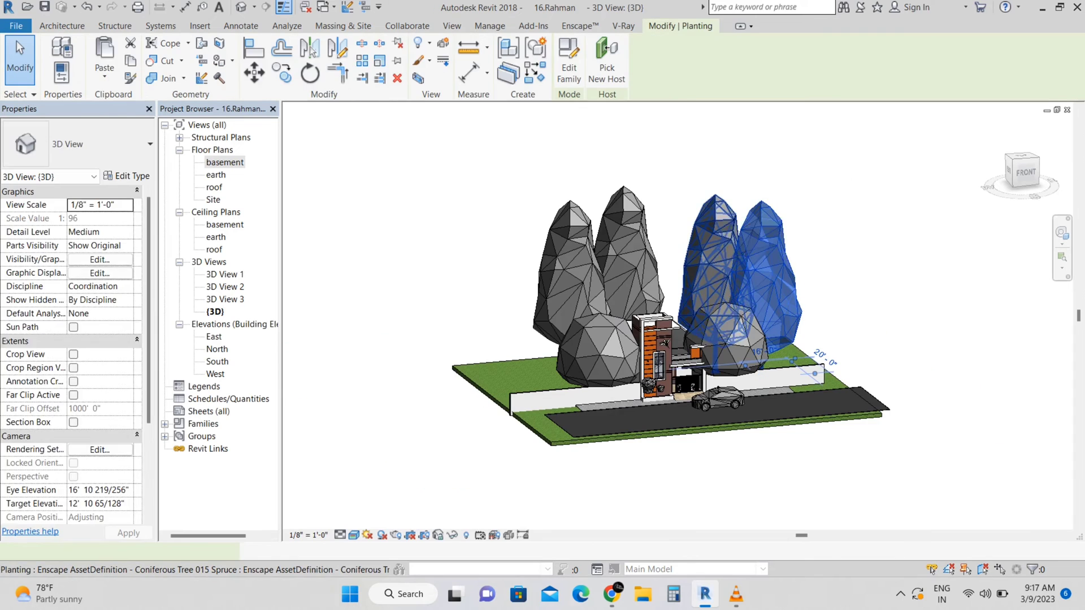
Delete the four Coniferous Tree 015 Spruce trees from around the house
{"action": "left_click", "coordinate": [500, 249]}
{"action": "key", "text": "Delete"}
{"action": "left_click_drag", "start_coordinate": [804, 218], "coordinate": [521, 235]}
{"action": "key", "text": "Delete"}
Switch to the front view and shift the left Ash tree slightly outward from the house
{"action": "scroll", "coordinate": [681, 339], "scroll_direction": "up", "scroll_amount": 2}
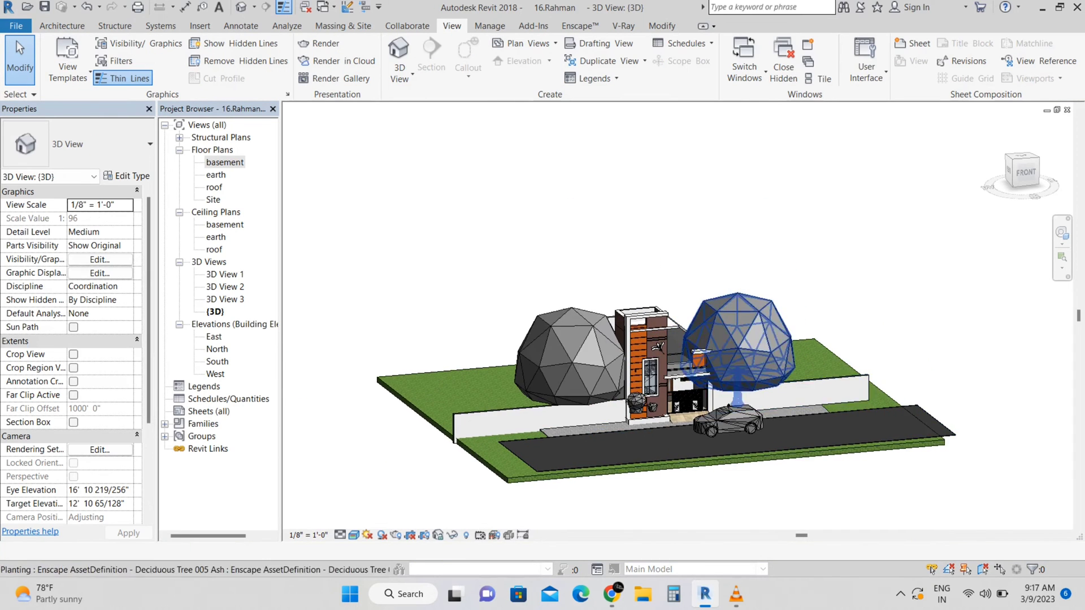
{"action": "middle_click_drag", "start_coordinate": [754, 344], "coordinate": [743, 306], "text": "shift"}
{"action": "left_click", "coordinate": [748, 350]}
{"action": "left_click", "coordinate": [1024, 170]}
{"action": "scroll", "coordinate": [731, 274], "scroll_direction": "down", "scroll_amount": 2}
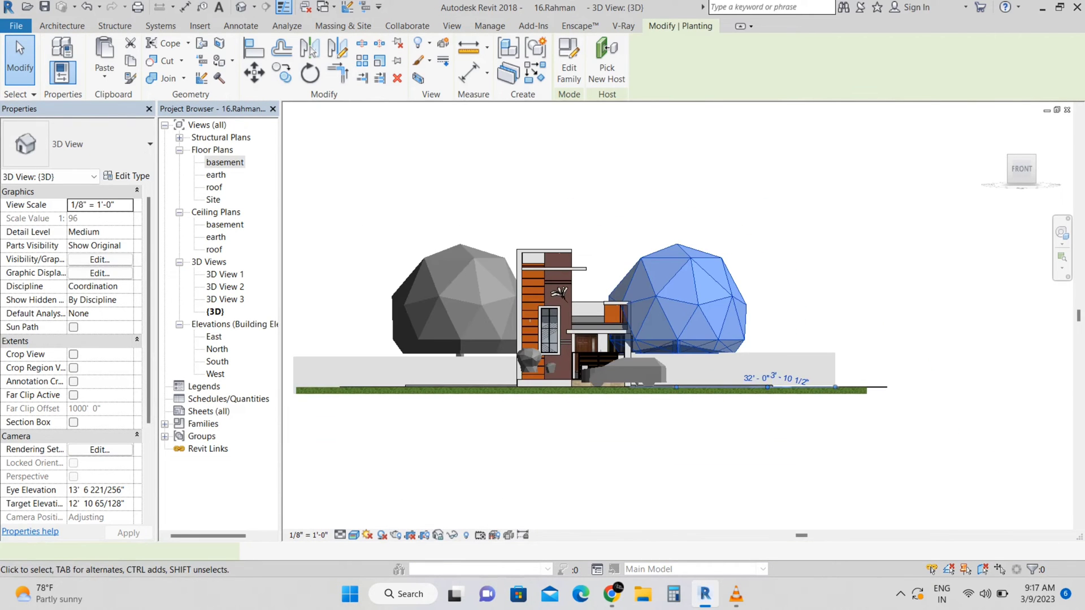
{"action": "left_click", "coordinate": [463, 305]}
{"action": "left_click_drag", "start_coordinate": [461, 305], "coordinate": [442, 305]}
{"action": "key", "text": "Escape"}
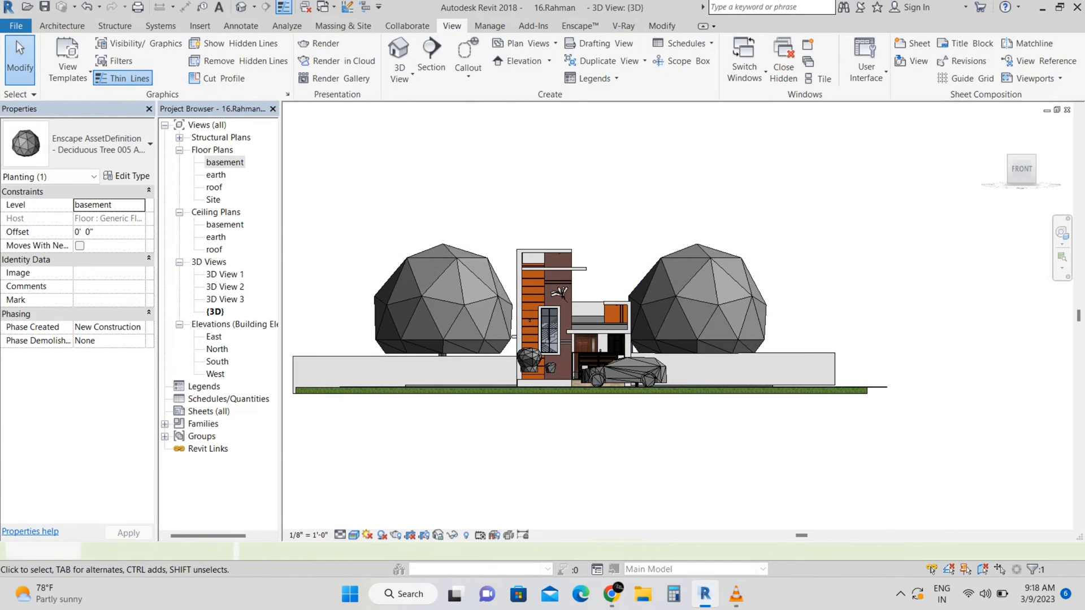
Delete the small bush at the base of the front tower
{"action": "scroll", "coordinate": [526, 365], "scroll_direction": "up", "scroll_amount": 5}
{"action": "left_click", "coordinate": [527, 353]}
{"action": "key", "text": "Delete"}
Nudge the Bush 117 Lavender plant down into the front planter
{"action": "scroll", "coordinate": [599, 378], "scroll_direction": "up", "scroll_amount": 3}
{"action": "left_click", "coordinate": [592, 372]}
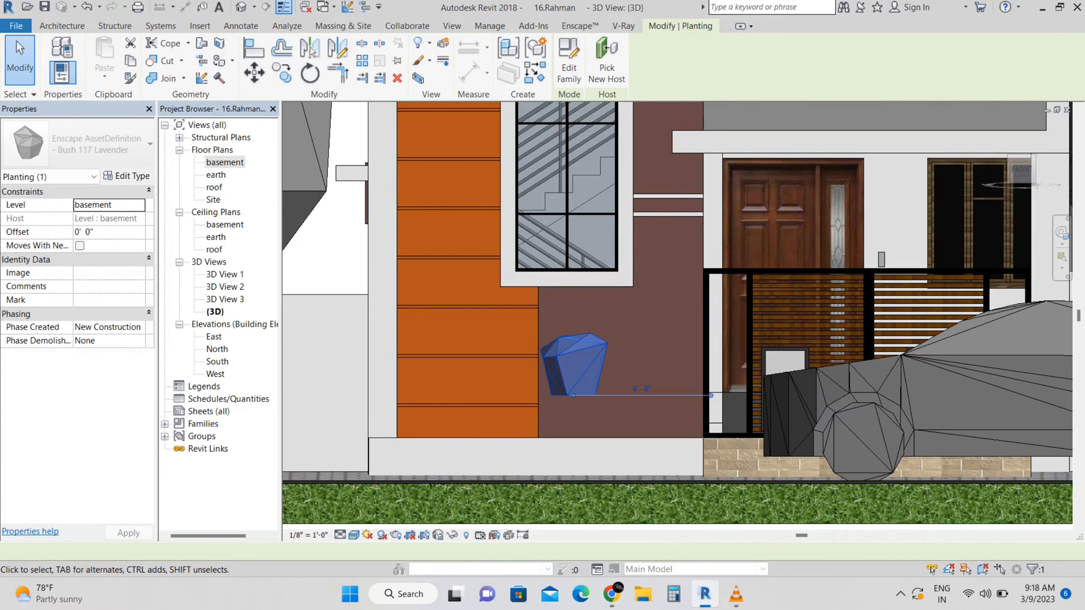
{"action": "scroll", "coordinate": [577, 367], "scroll_direction": "down", "scroll_amount": 3}
{"action": "key", "text": "Down"}
{"action": "key", "text": "Down"}
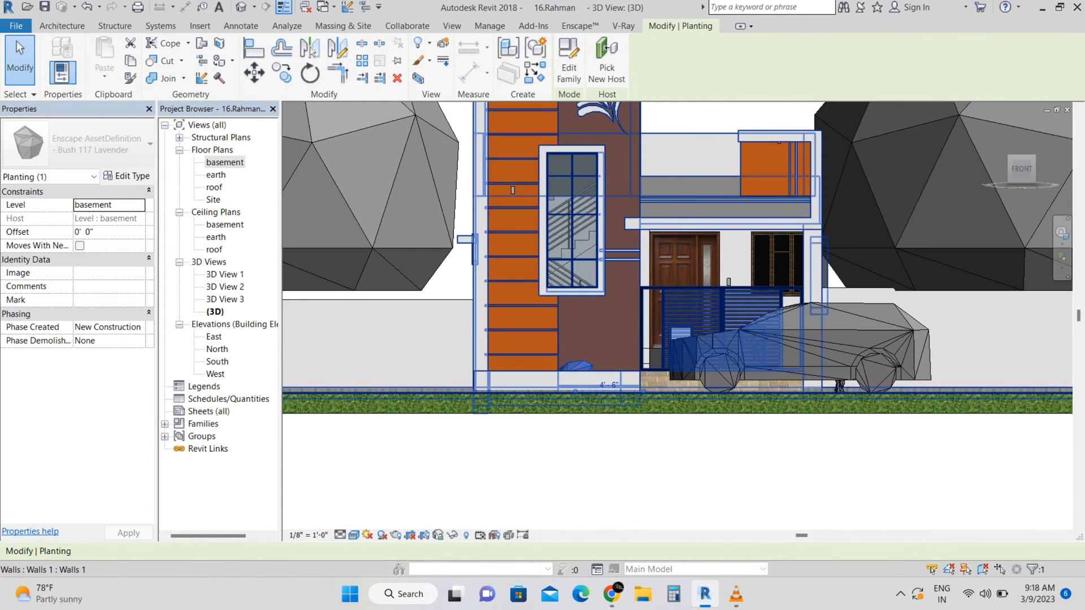
Copy the lavender bush sideways along the planter to form a row of lavender plants
{"action": "left_click", "coordinate": [282, 73]}
{"action": "scroll", "coordinate": [554, 368], "scroll_direction": "up", "scroll_amount": 2}
{"action": "left_click", "coordinate": [577, 366]}
{"action": "left_click", "coordinate": [526, 366]}
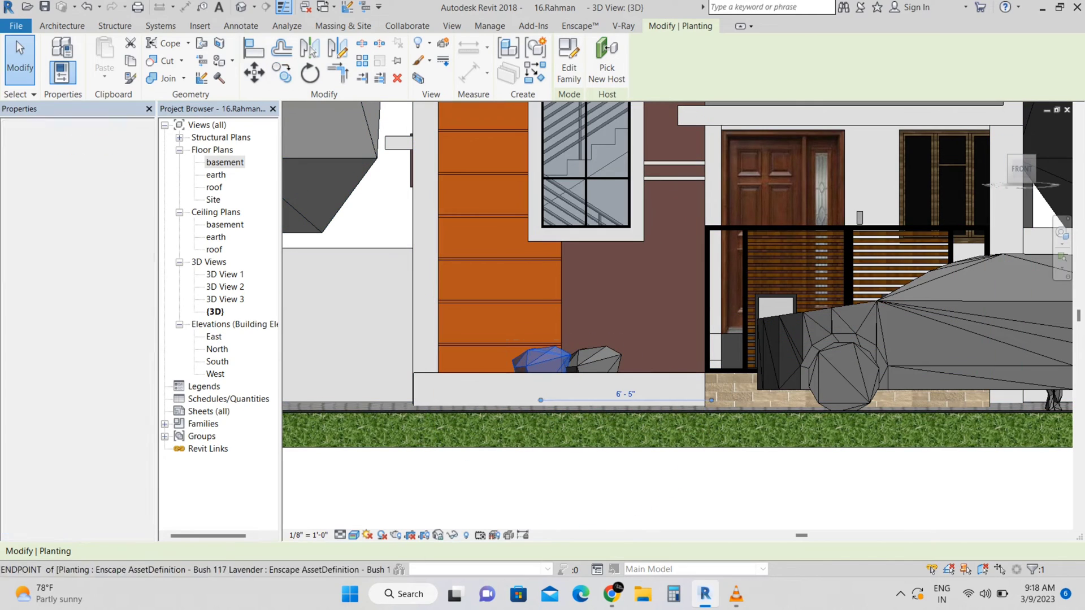
{"action": "key", "text": "c"}
{"action": "key", "text": "o"}
{"action": "left_click", "coordinate": [540, 366]}
{"action": "left_click", "coordinate": [470, 366]}
{"action": "key", "text": "Escape"}
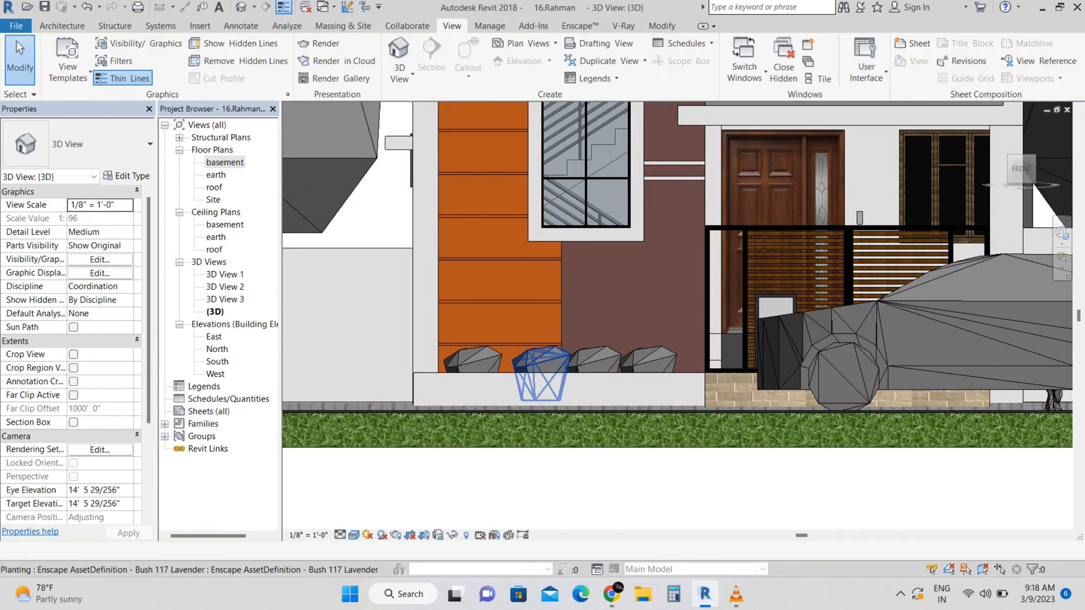
Nudge one lavender bush slightly to the left
{"action": "left_click", "coordinate": [541, 362]}
{"action": "key", "text": "Left"}
{"action": "key", "text": "Escape"}
{"action": "middle_click_drag", "start_coordinate": [541, 362], "coordinate": [615, 390], "text": "shift"}
{"action": "scroll", "coordinate": [543, 339], "scroll_direction": "down", "scroll_amount": 5}
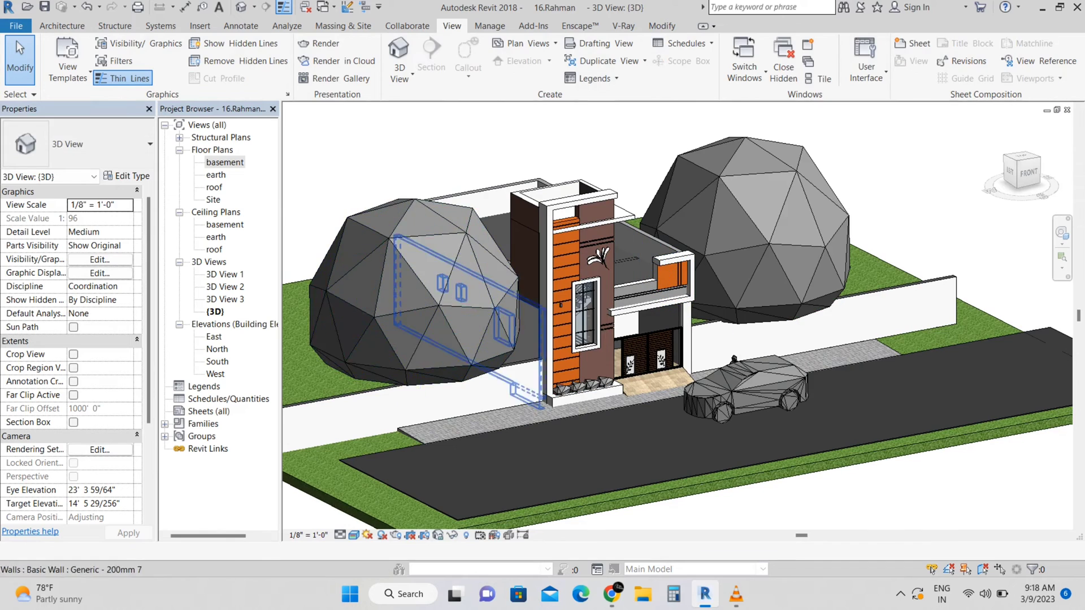
{"action": "left_click", "coordinate": [446, 310]}
{"action": "key", "text": "Escape"}
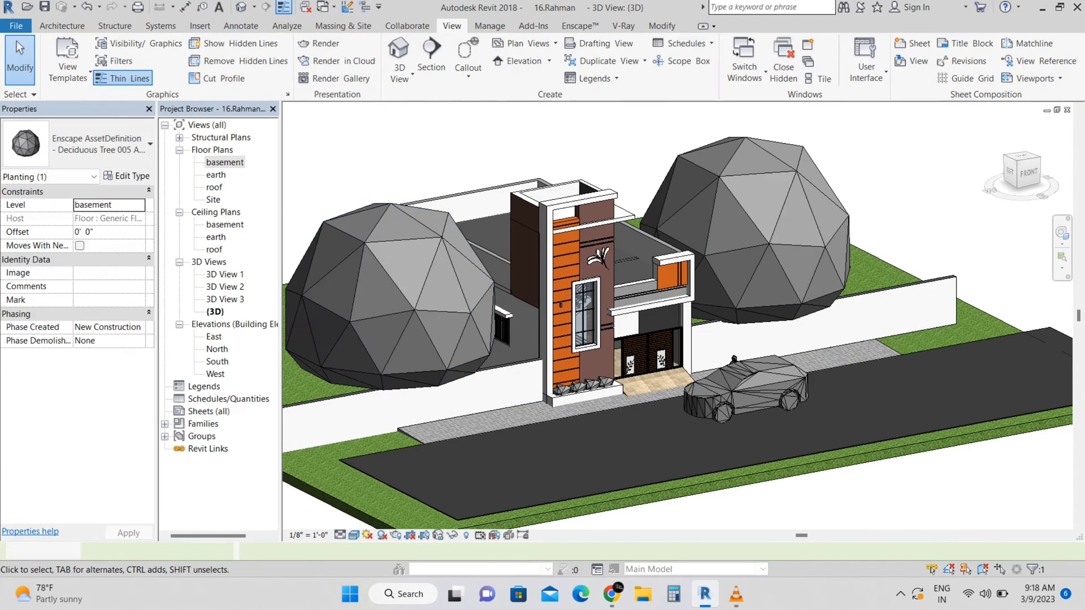
Start Enscape to render the 3D view in real time
{"action": "middle_click_drag", "start_coordinate": [735, 378], "coordinate": [770, 400], "text": "shift"}
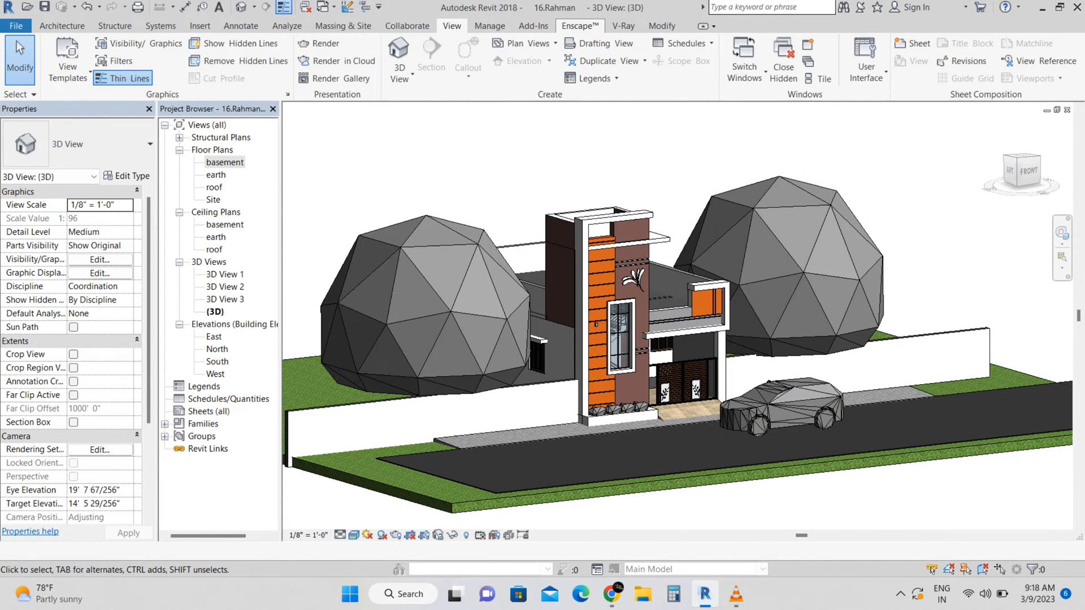
{"action": "left_click", "coordinate": [579, 26]}
{"action": "left_click", "coordinate": [17, 54]}
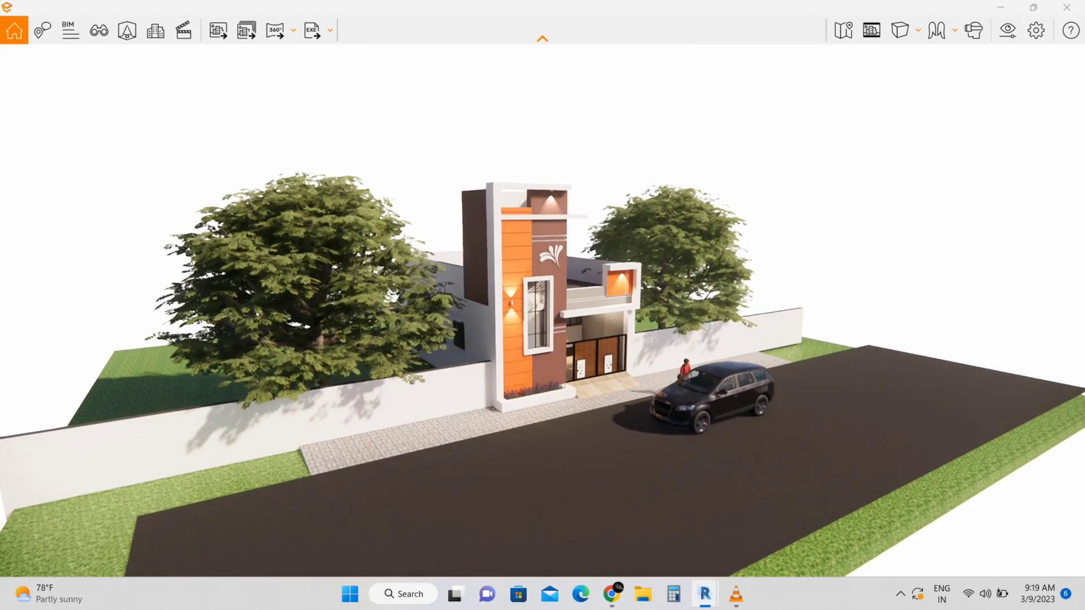
Walk the Enscape camera around the street to frame the house front, trees and car
{"action": "scroll", "coordinate": [542, 311], "scroll_direction": "down", "scroll_amount": 4}
{"action": "key", "text": "w"}
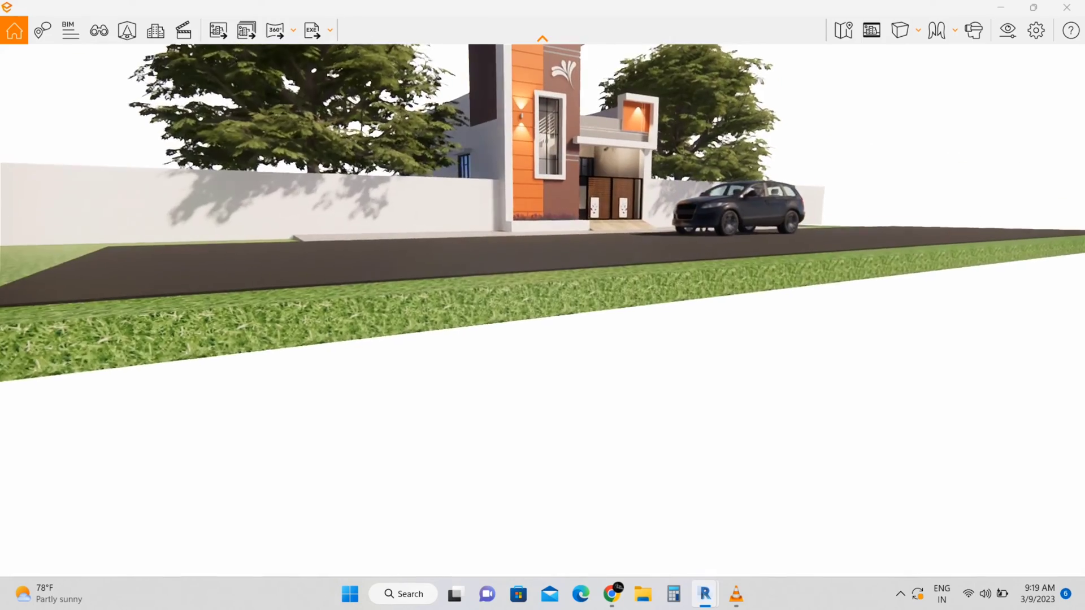
{"action": "key", "text": "q"}
{"action": "key", "text": "e"}
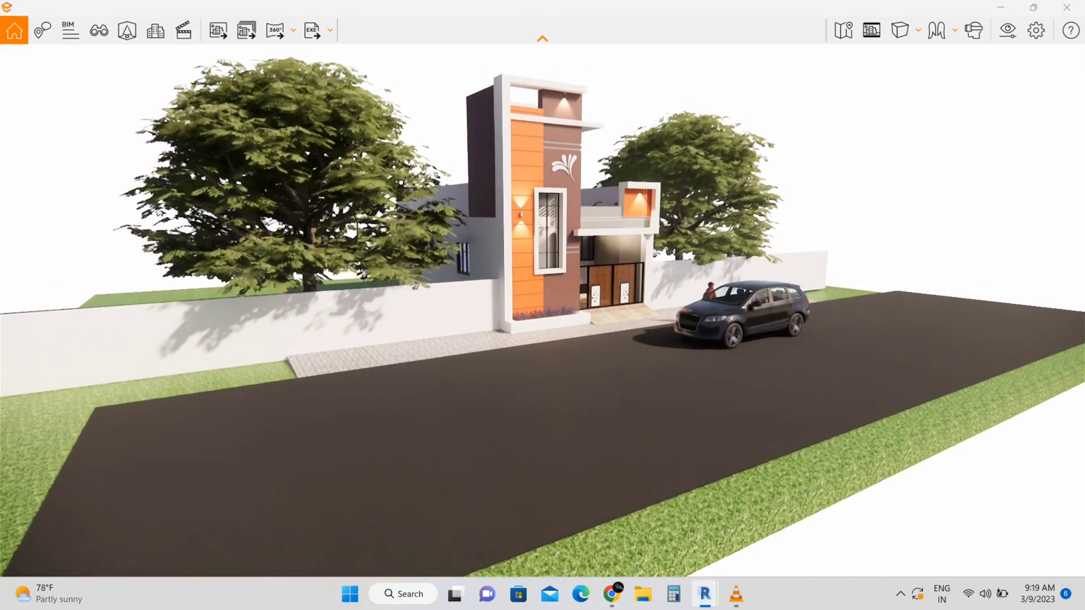
{"action": "key", "text": "w"}
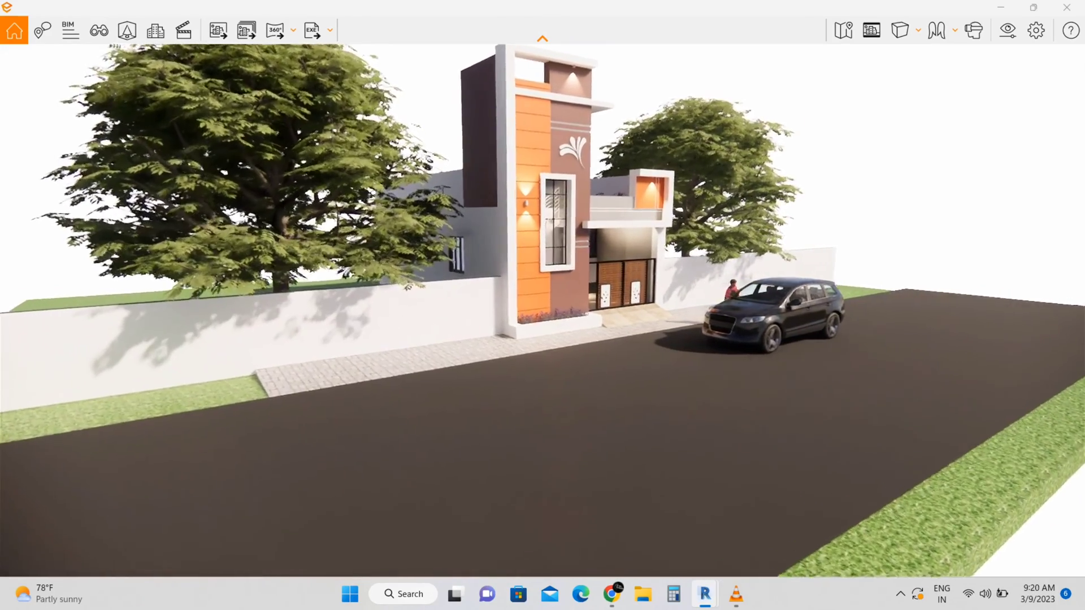
{"action": "key", "text": "d"}
{"action": "key", "text": "w"}
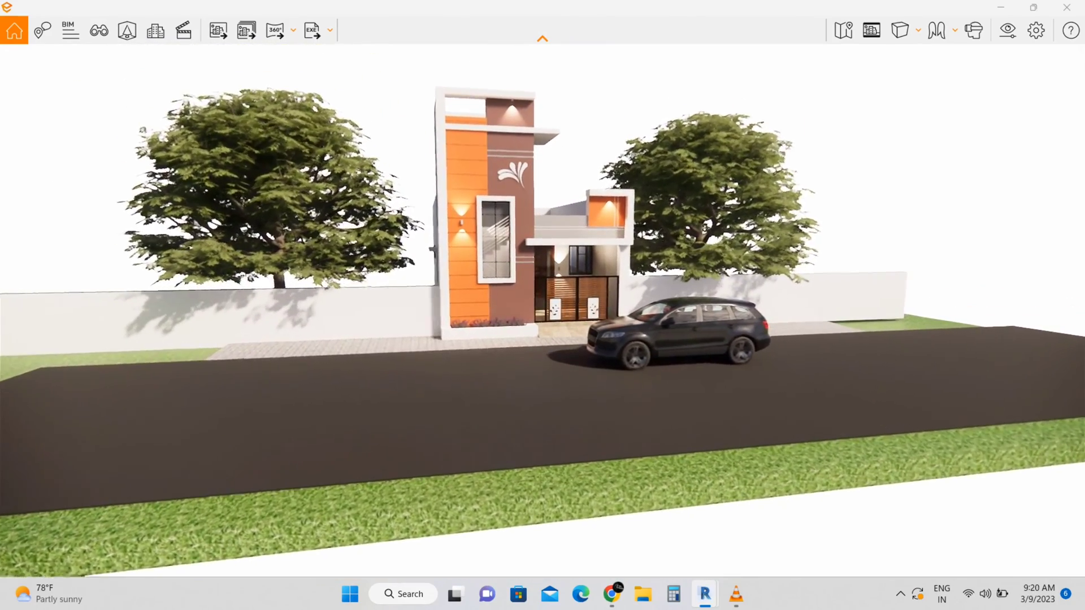
{"action": "key", "text": "w"}
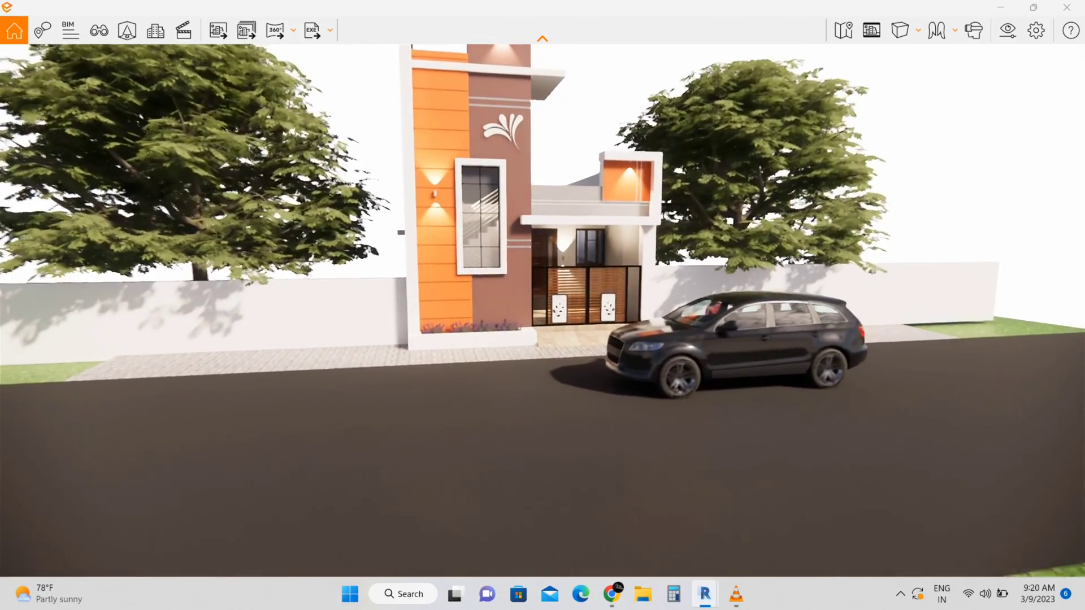
{"action": "key", "text": "a"}
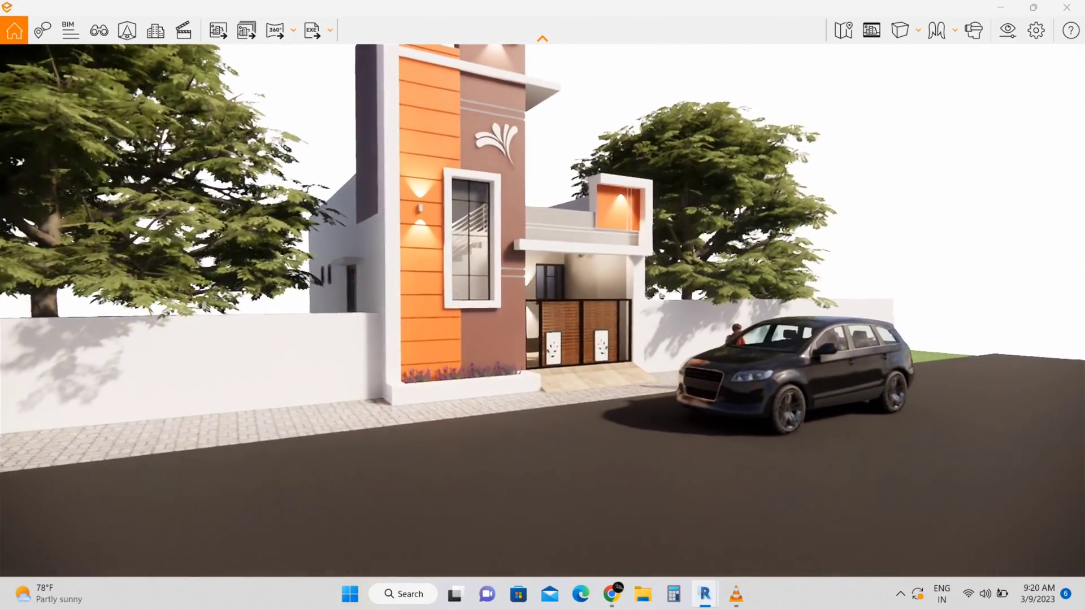
{"action": "right_click_drag", "start_coordinate": [543, 306], "coordinate": [560, 277]}
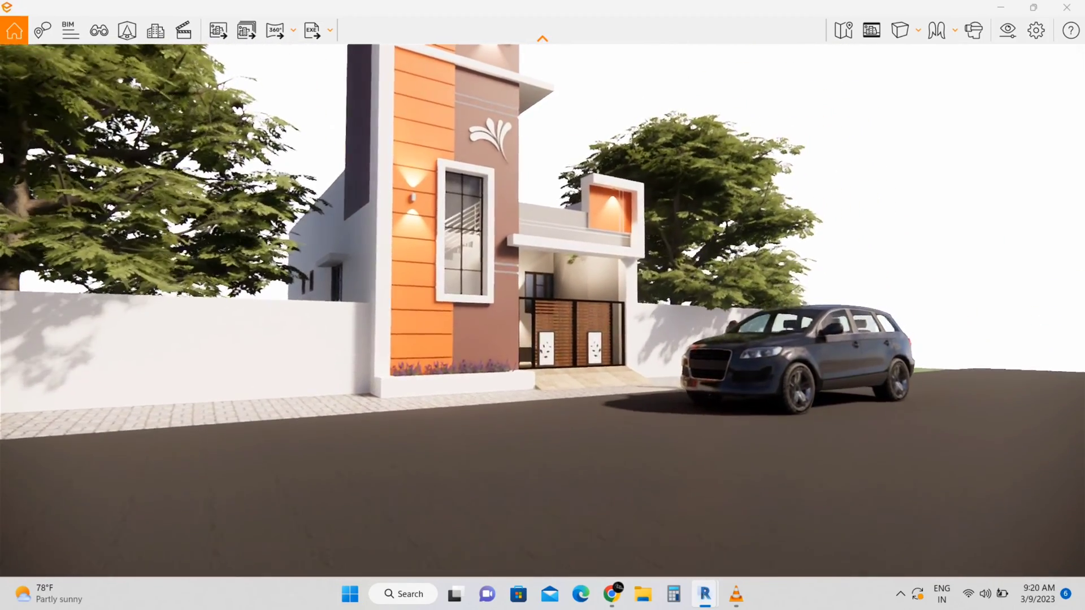
{"action": "key", "text": "q"}
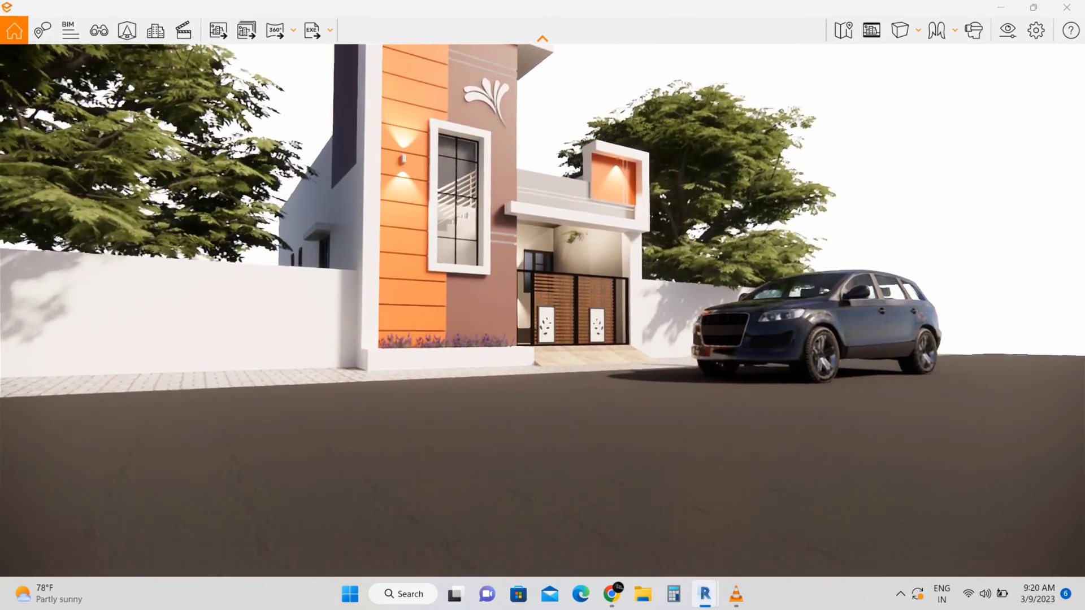
{"action": "key", "text": "a"}
{"action": "key", "text": "q"}
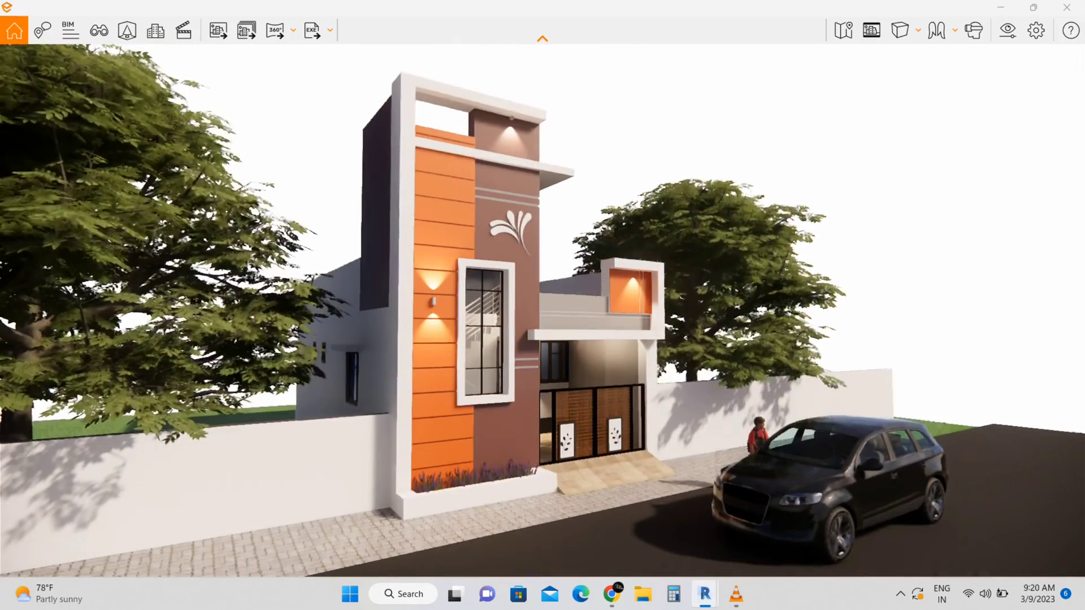
{"action": "right_click_drag", "start_coordinate": [542, 316], "coordinate": [575, 296]}
{"action": "key", "text": "a"}
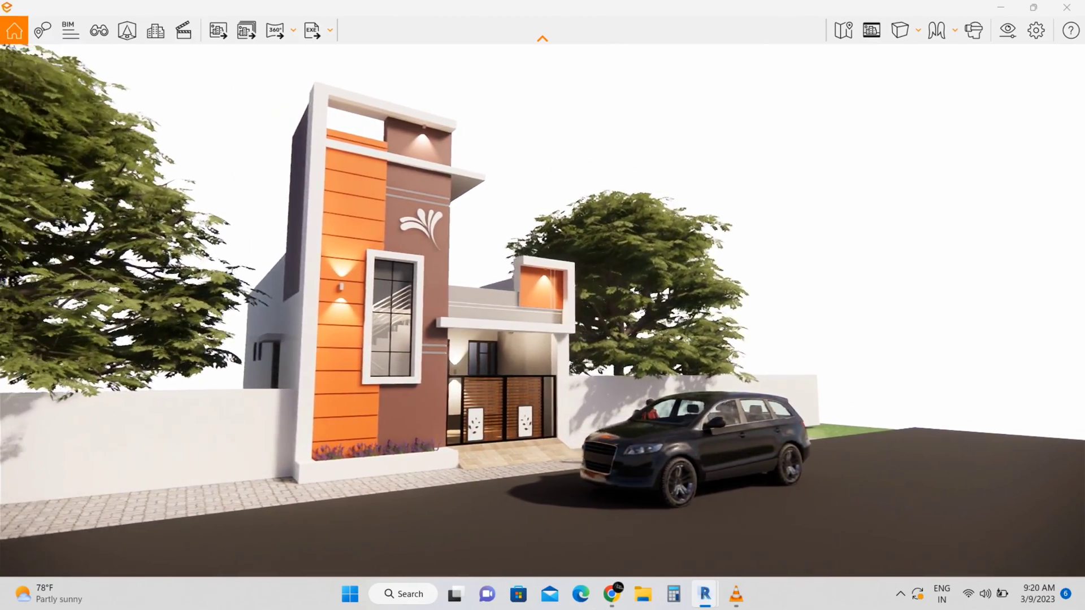